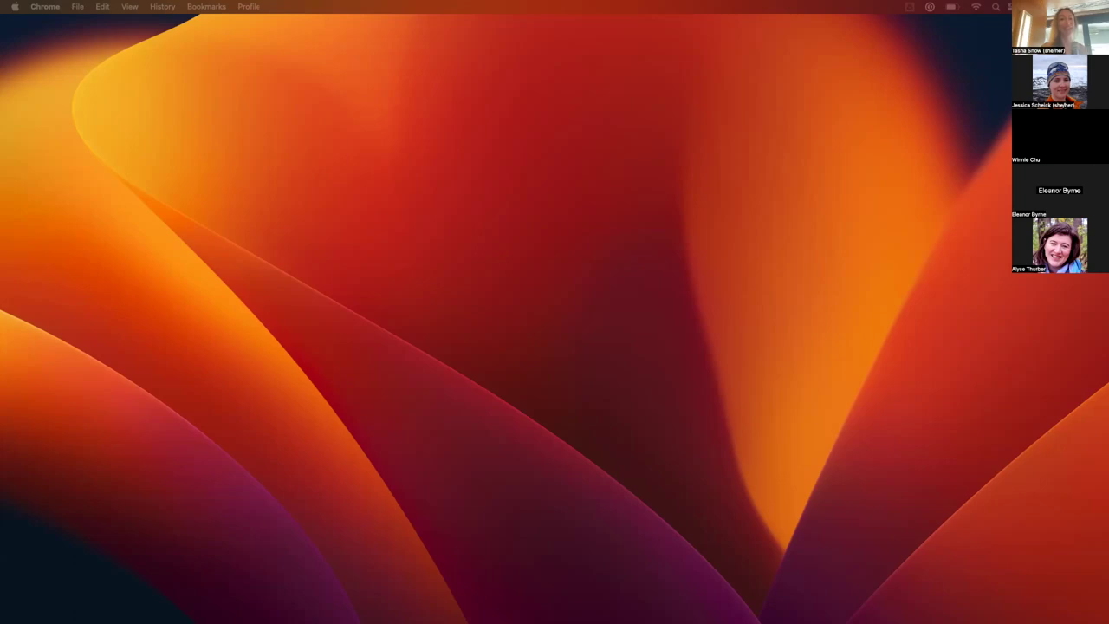
key("super+Tab")
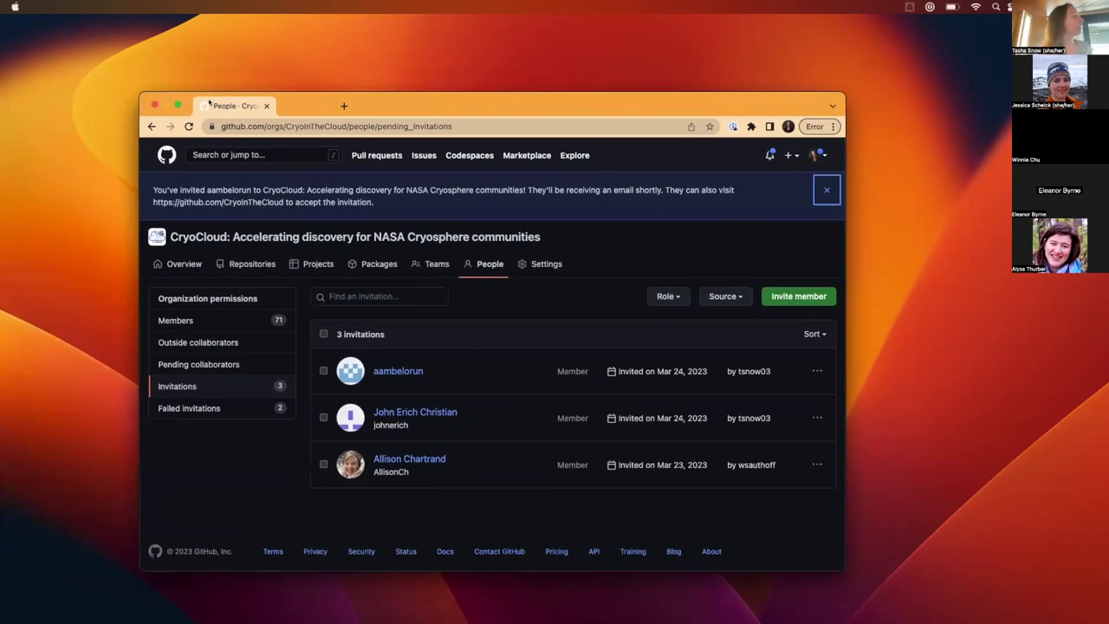
key("ctrl+Right")
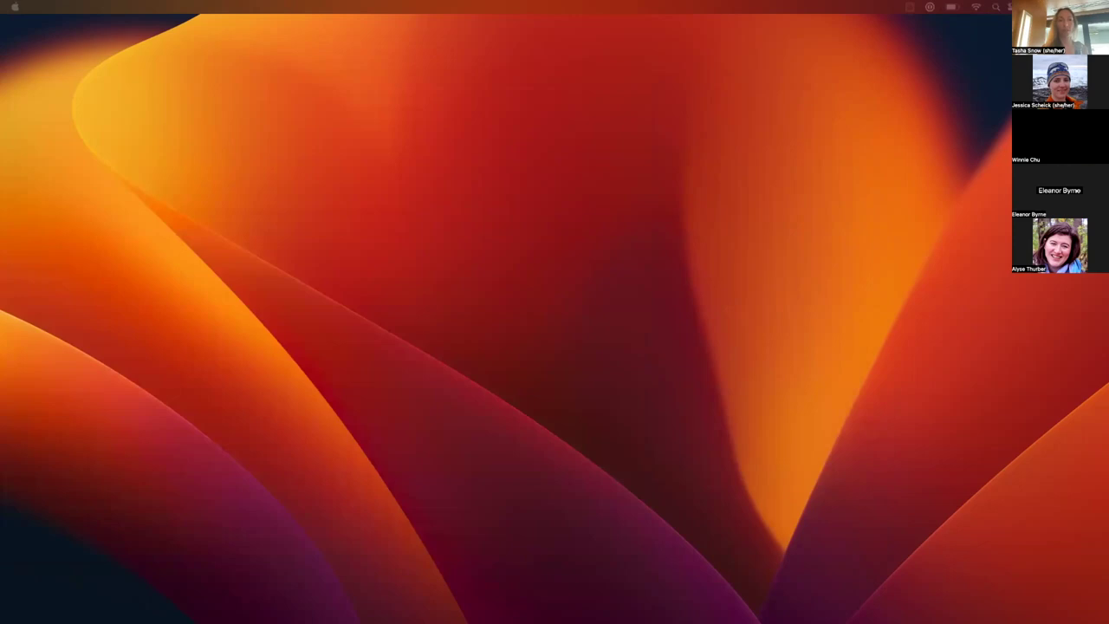
key("ctrl+Left")
key("ctrl+Right")
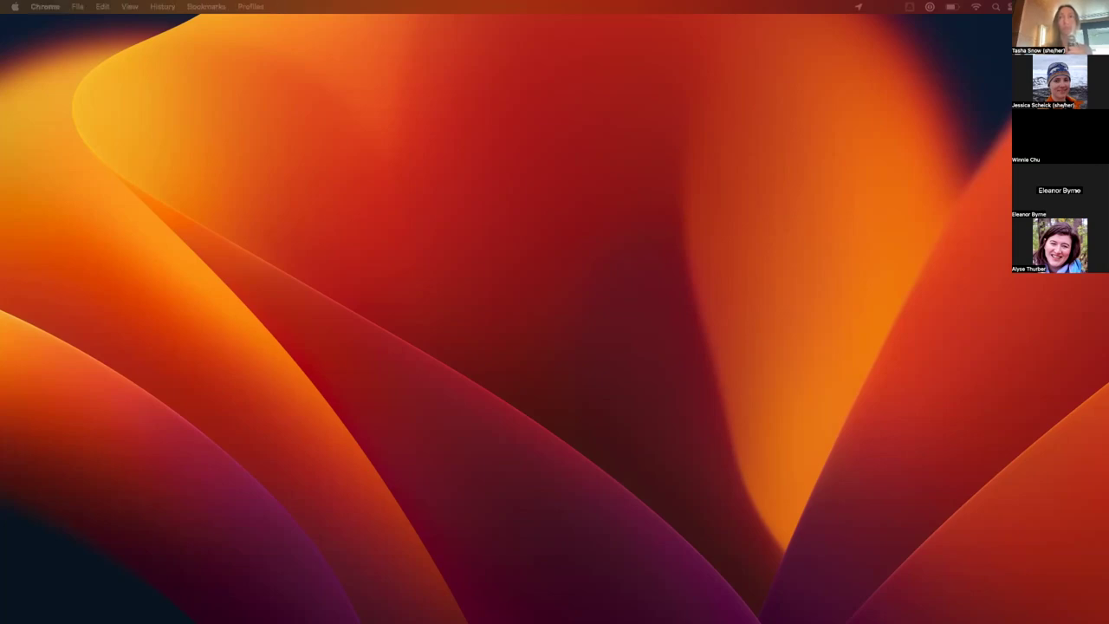
left_click_drag(35, 80, 376, 77)
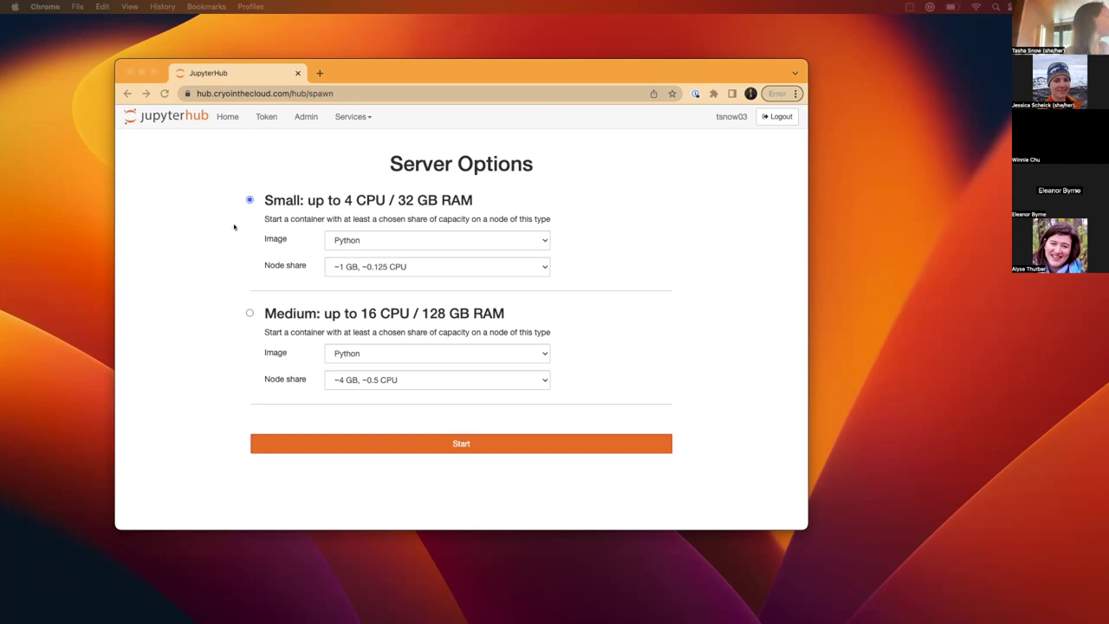
Step: Start a Small server with the Python image and the ~1 GB, ~0.125 CPU node share, and reload the blank JupyterLab page
left_click(382, 240)
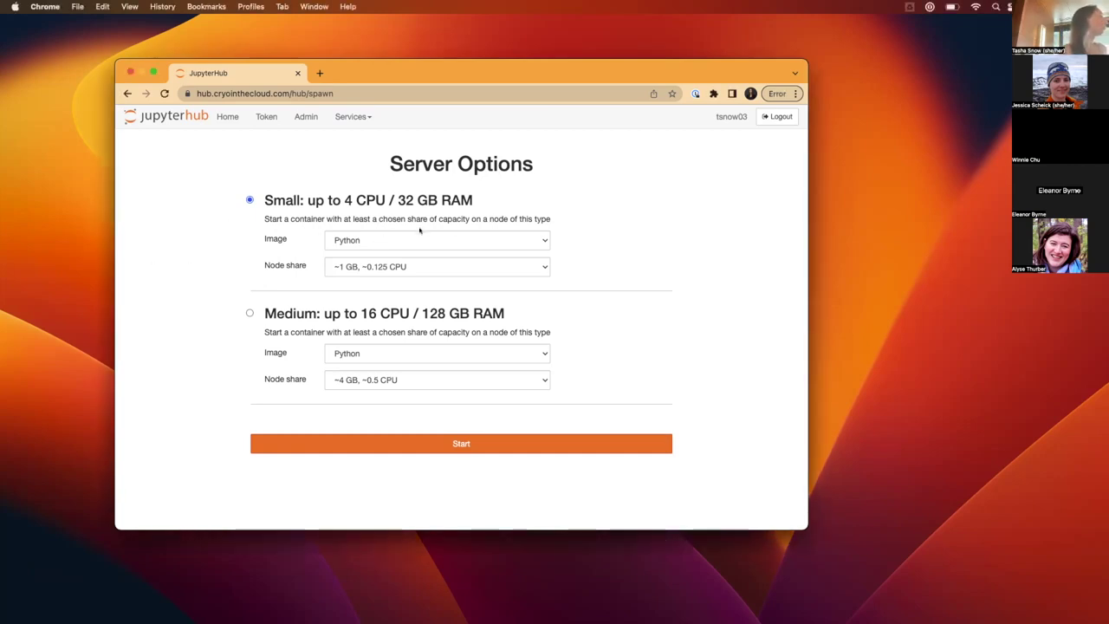
left_click(543, 240)
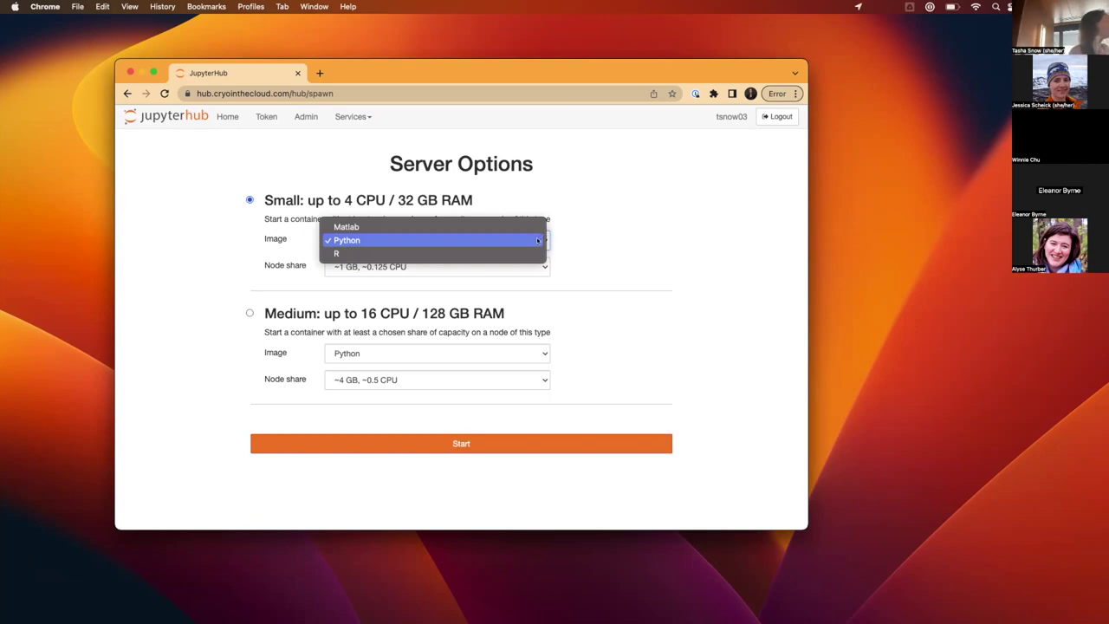
left_click(593, 222)
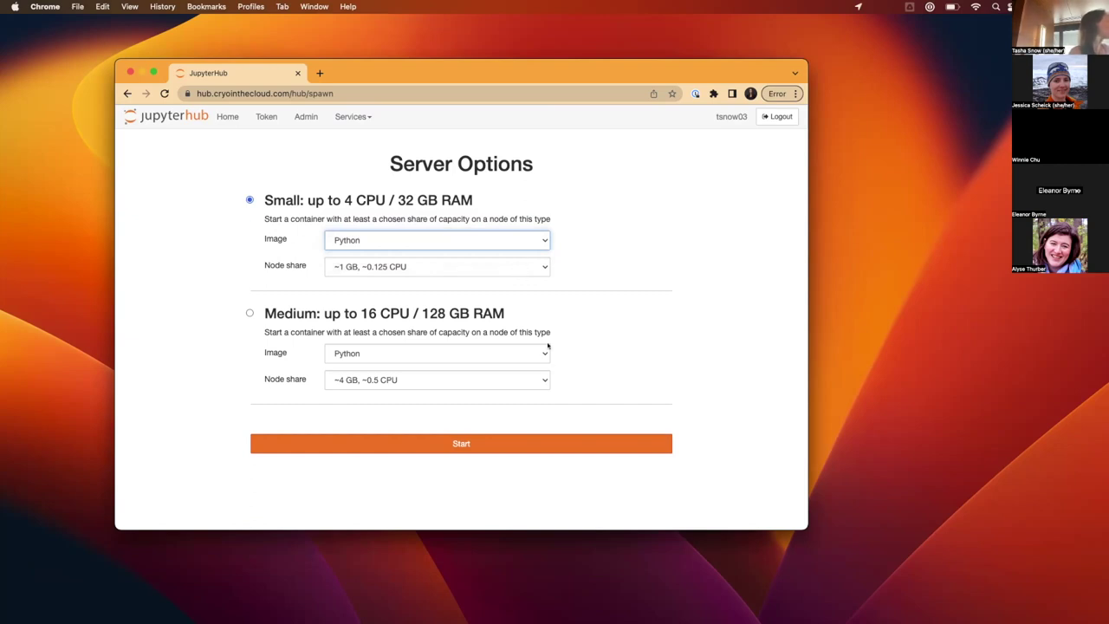
left_click(556, 449)
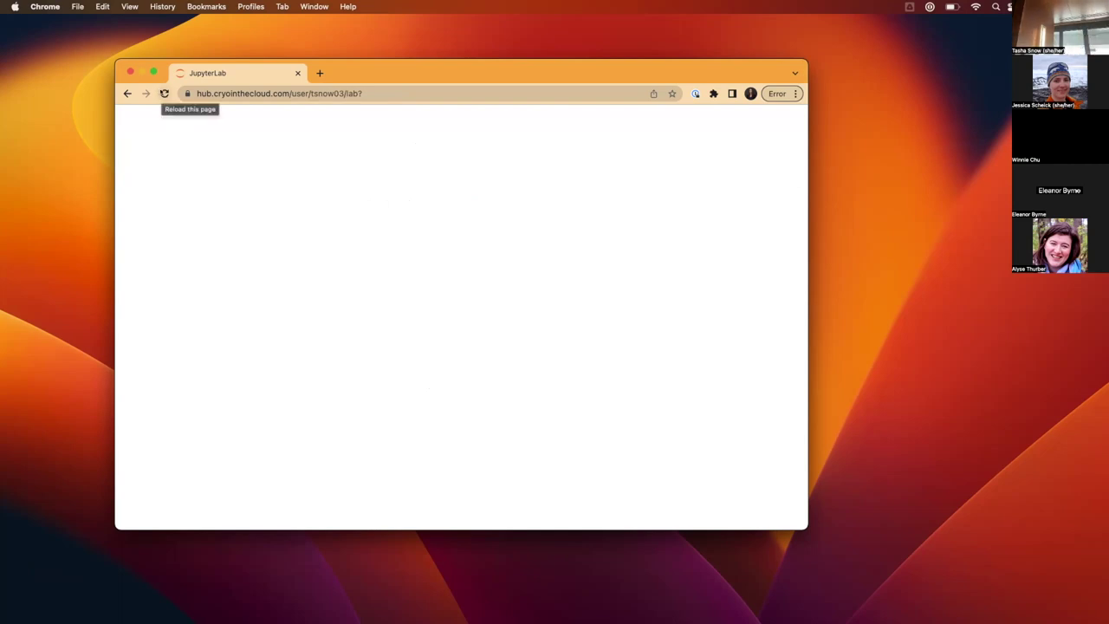
left_click(163, 93)
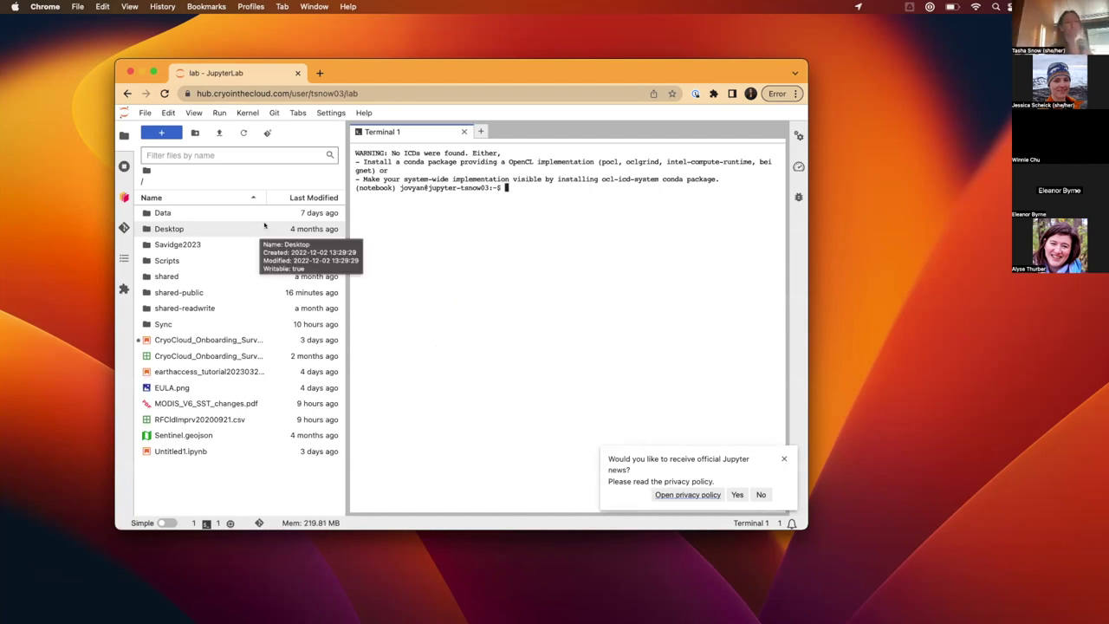
Step: Magnify the JupyterLab page in the browser, and widen and reposition the window so it fills most of the screen
left_click(472, 238)
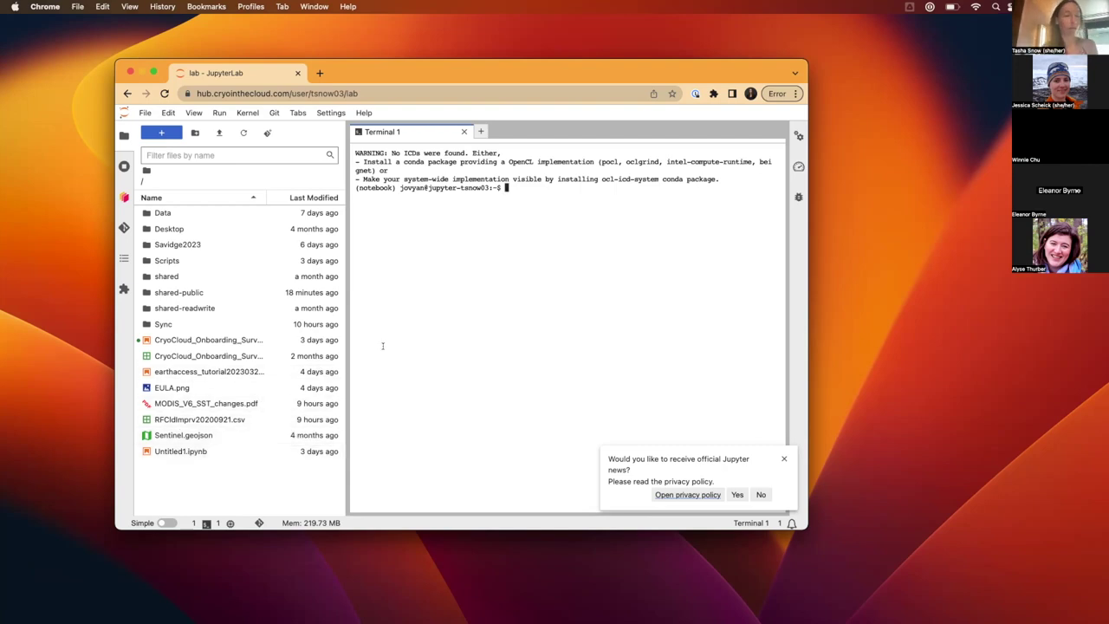
key("super+equal")
key("super+equal")
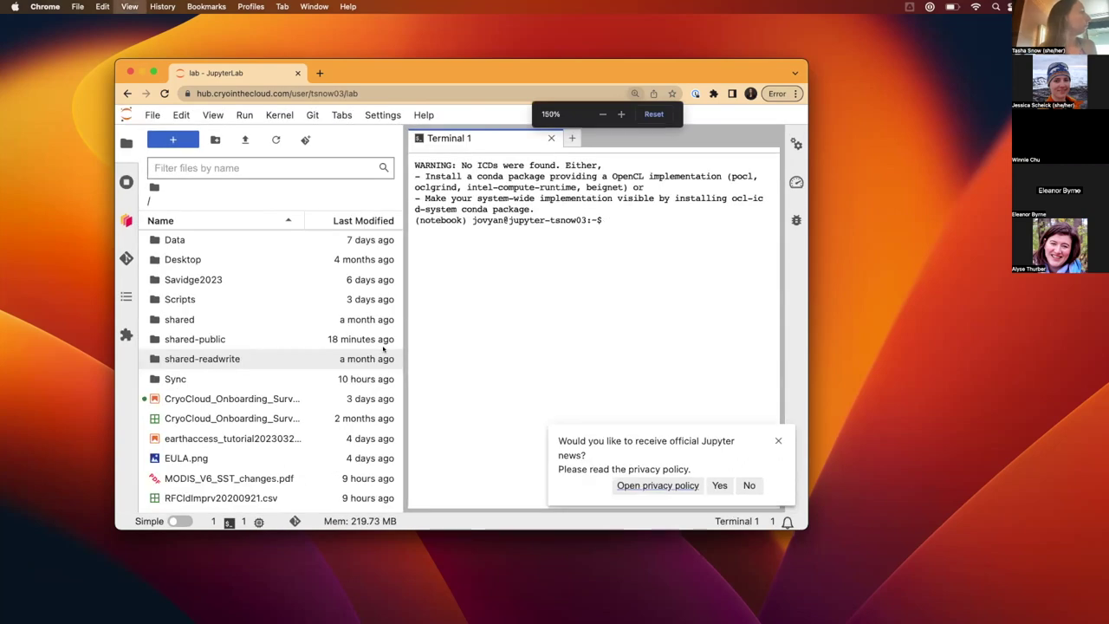
key("super+equal")
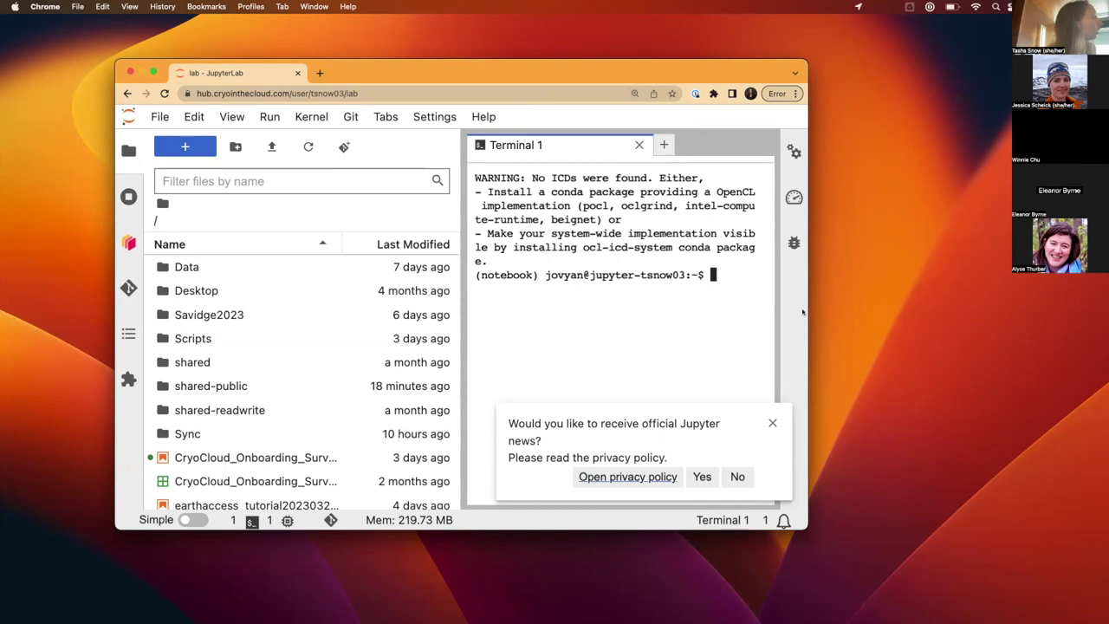
left_click_drag(803, 310, 1099, 274)
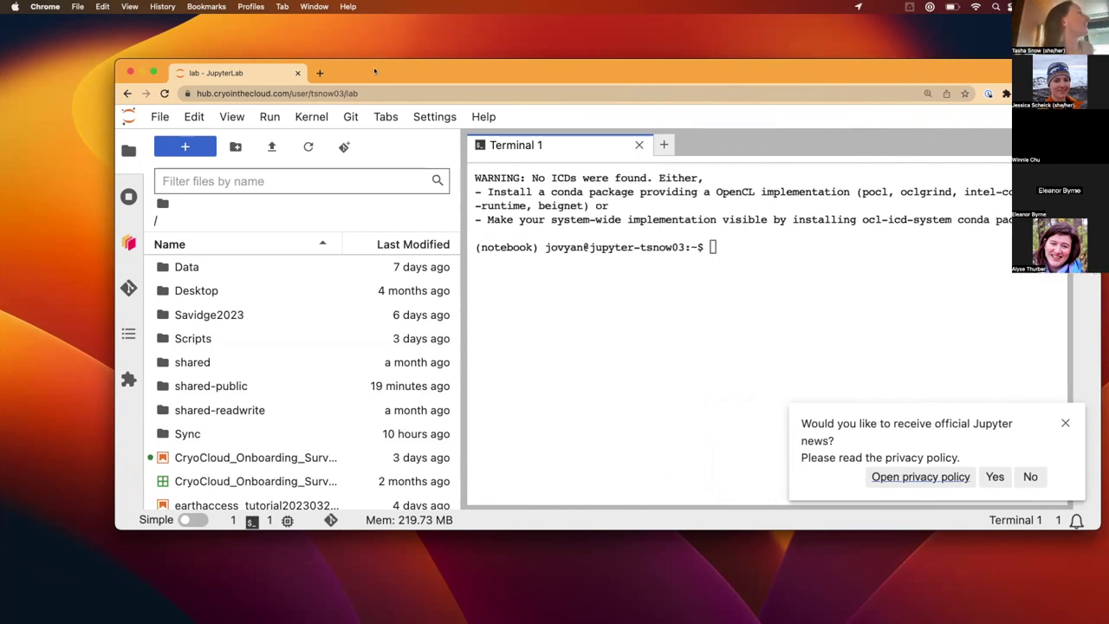
left_click(353, 43)
left_click_drag(364, 69, 309, 78)
left_click_drag(266, 83, 264, 83)
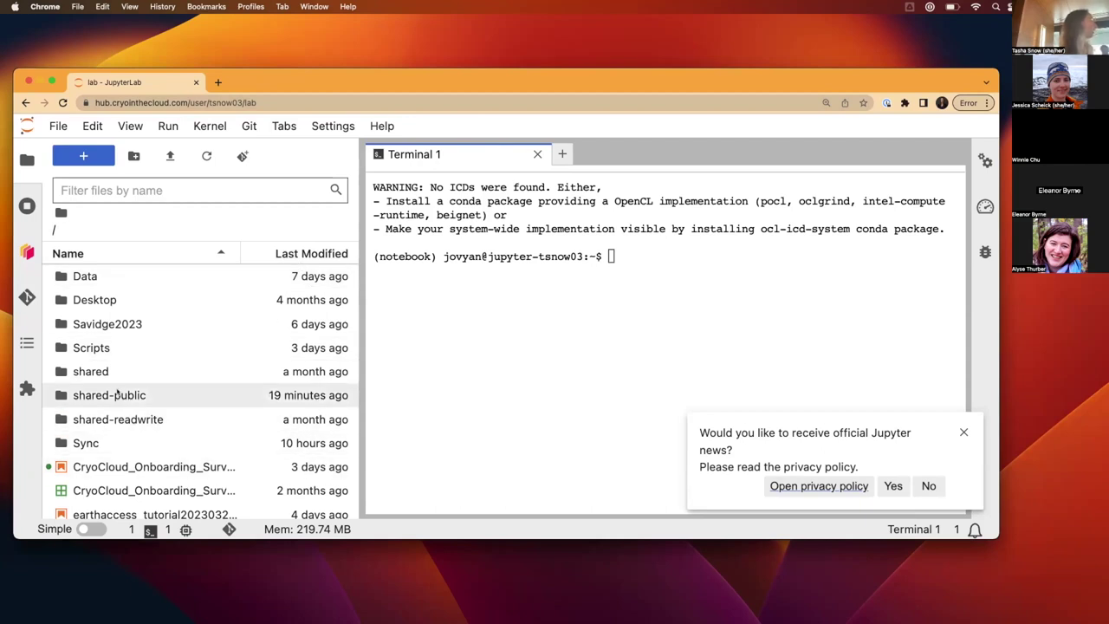
Step: Look inside the shared folder and return to the root directory
double_click(95, 365)
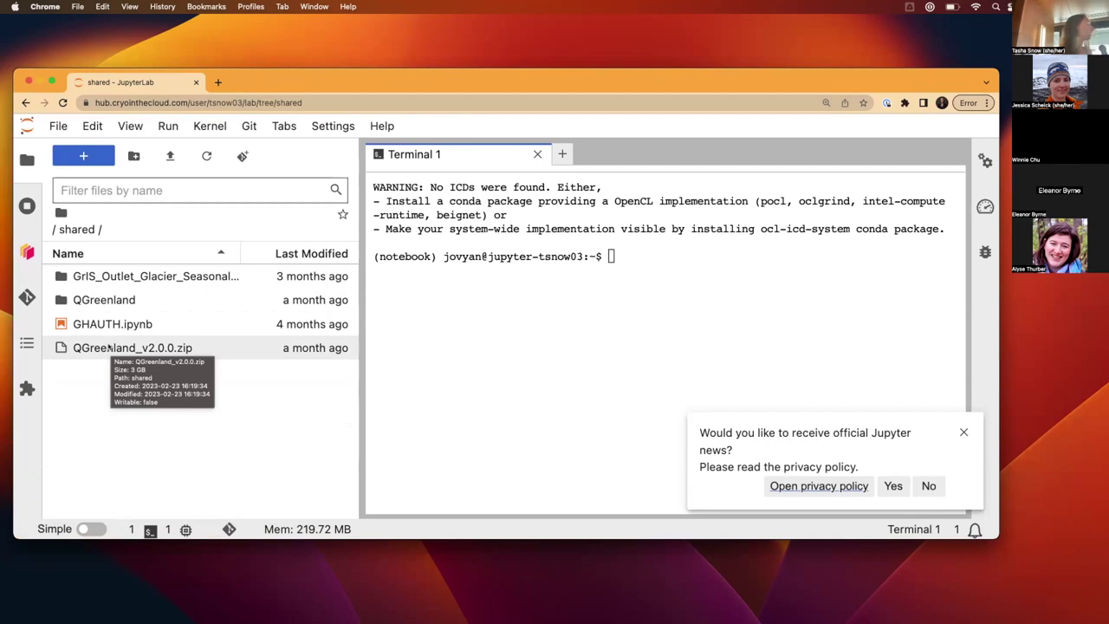
left_click(60, 212)
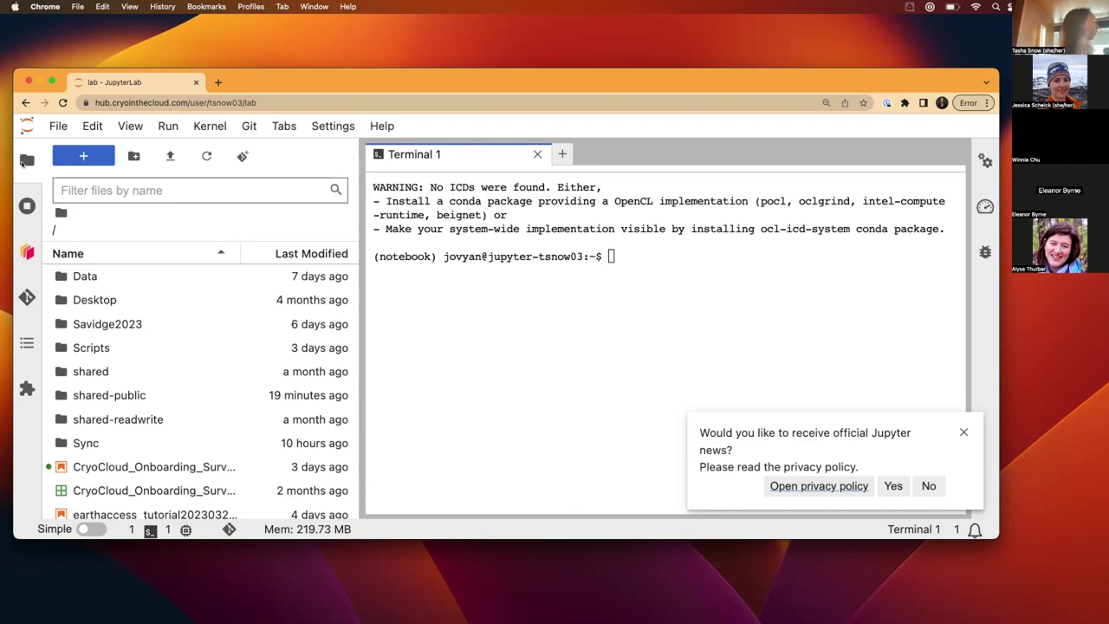
Step: Review the sidebar views for running sessions, Dask, Git, table of contents, property inspector, kernel usage and debugger
left_click(29, 207)
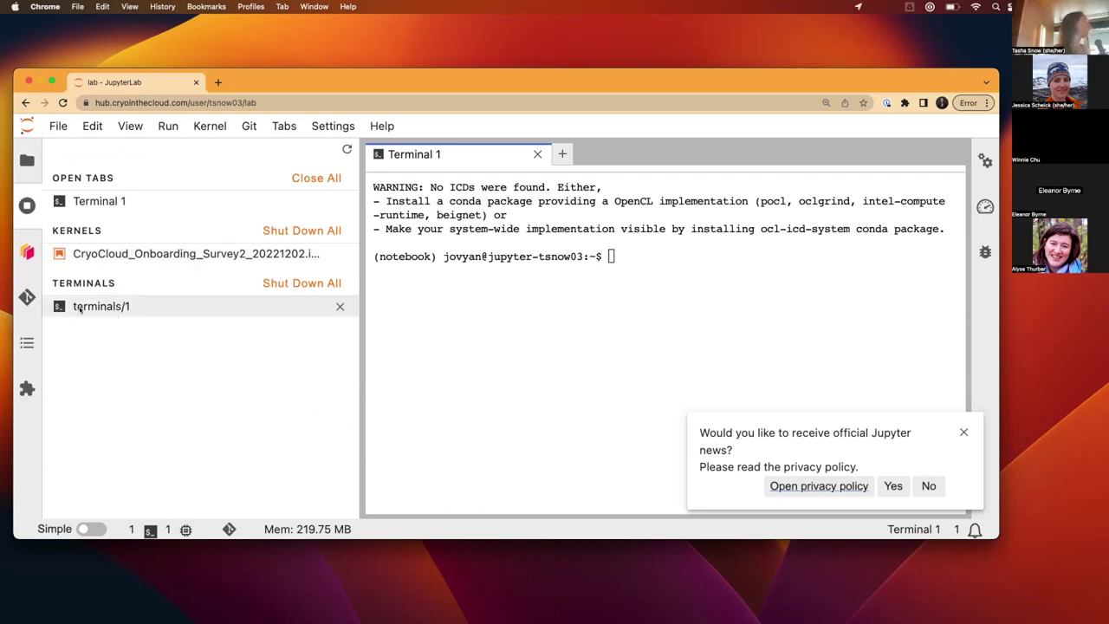
left_click(27, 250)
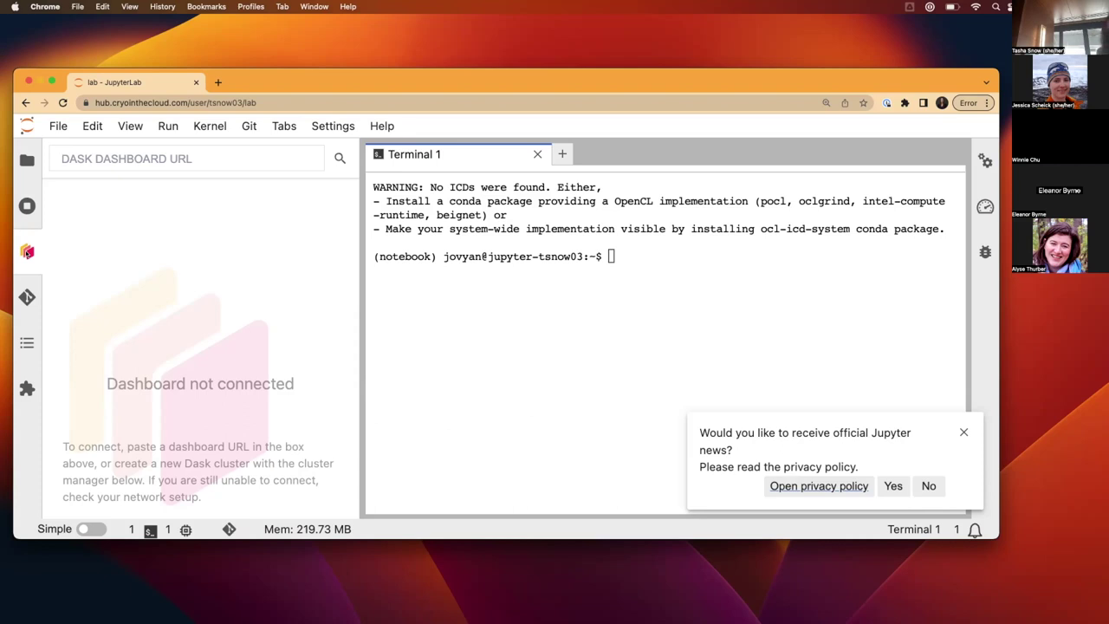
left_click(27, 296)
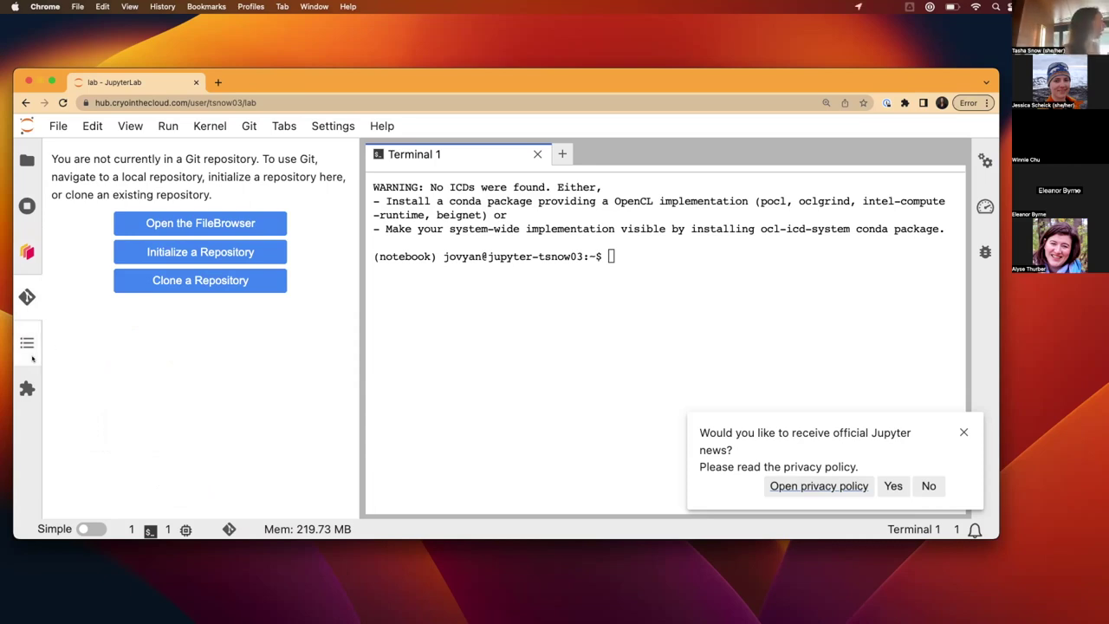
left_click(23, 345)
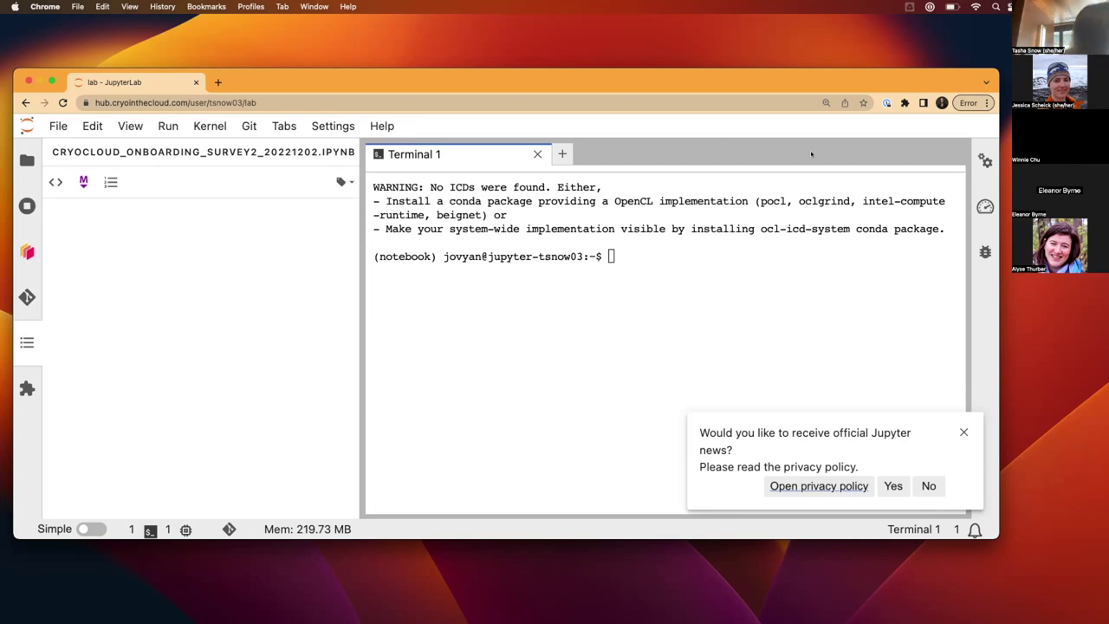
left_click(976, 158)
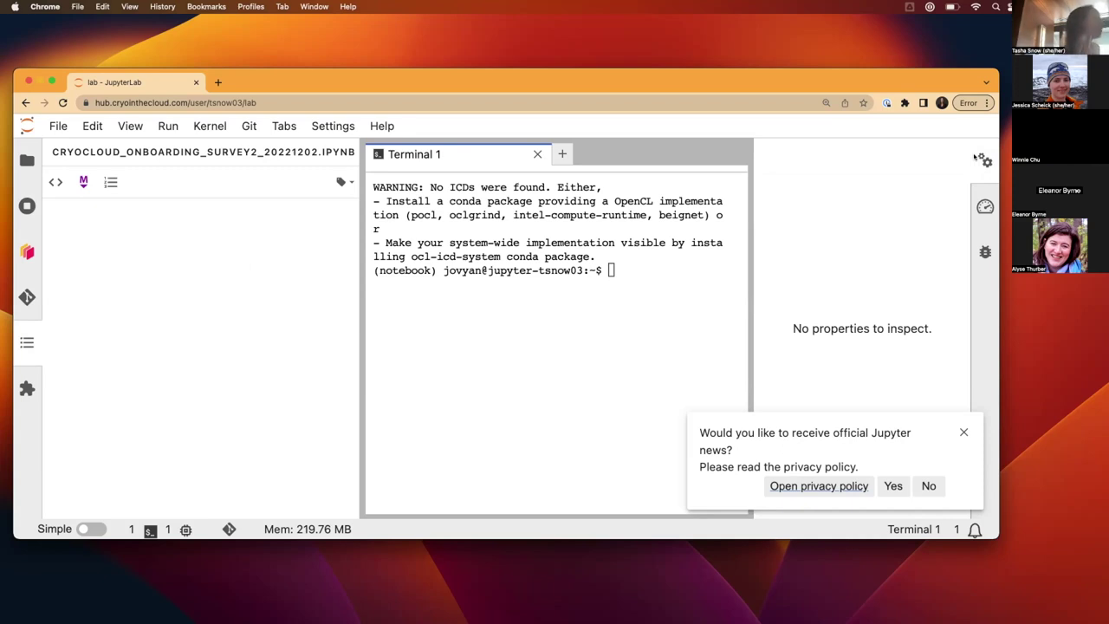
left_click(985, 206)
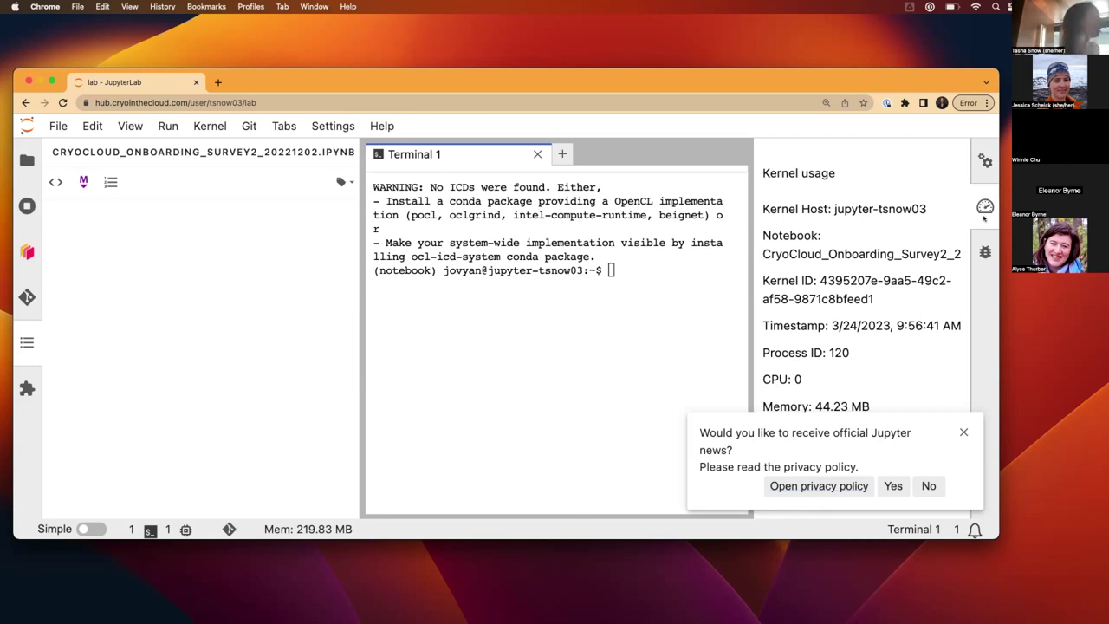
left_click(985, 252)
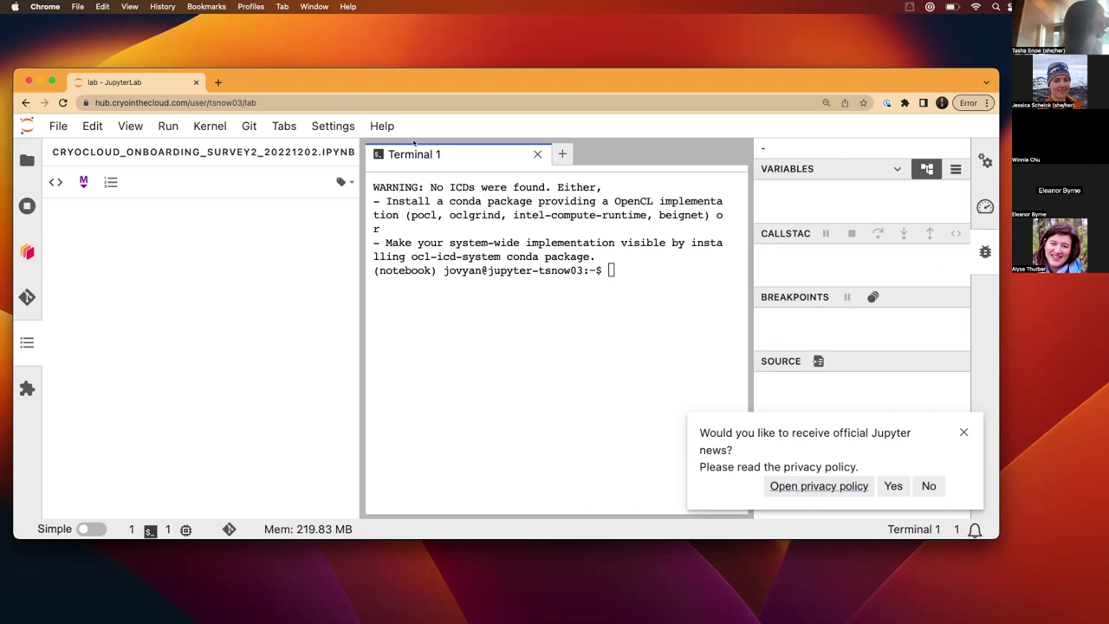
Step: Look over the JupyterLab settings, including the available text editor key maps
left_click(333, 126)
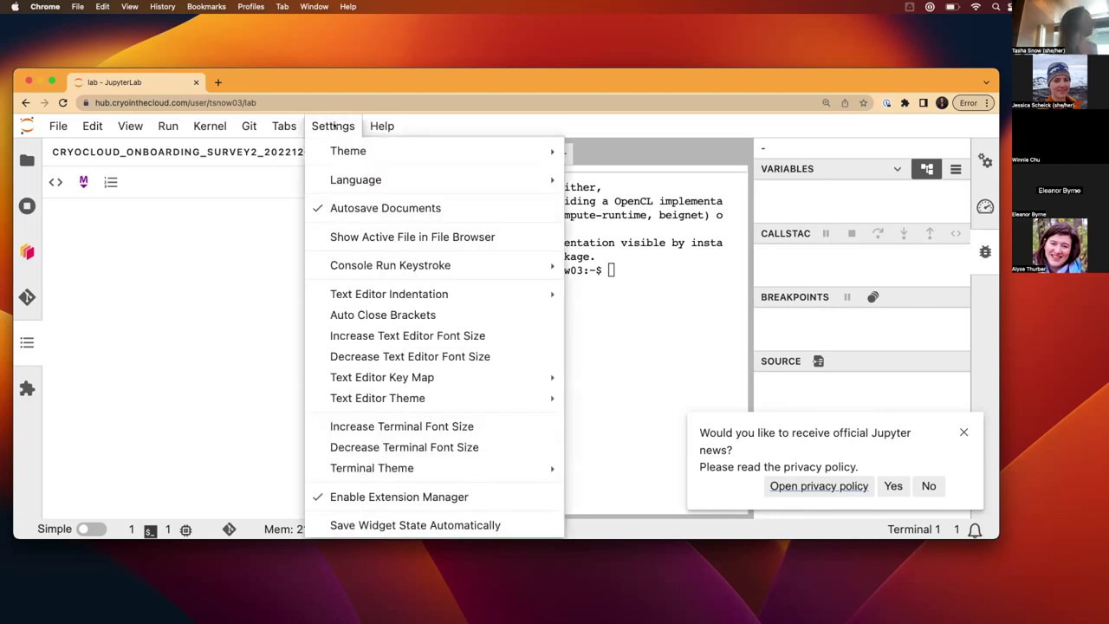
mouse_move(411, 396)
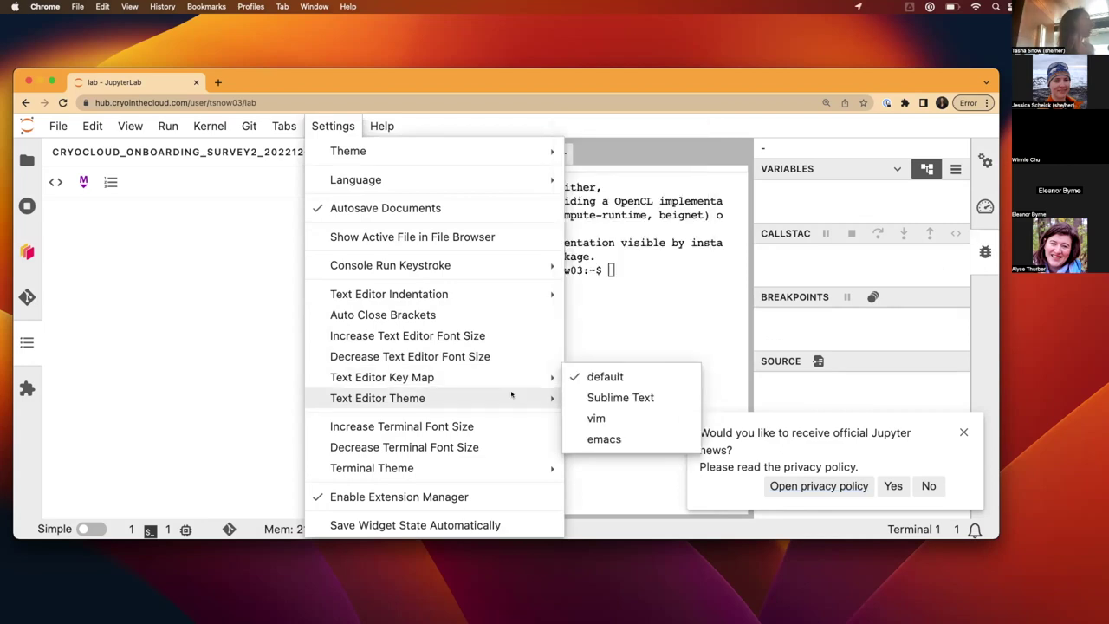
mouse_move(507, 404)
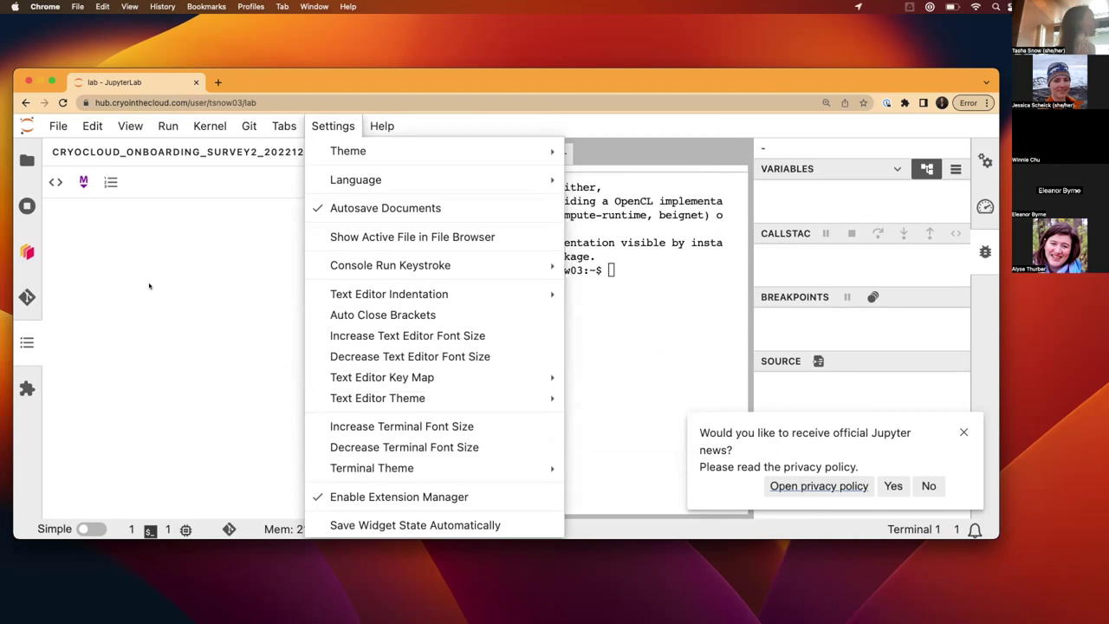
Step: Bring back the file browser and collapse the debugger sidebar
left_click(27, 160)
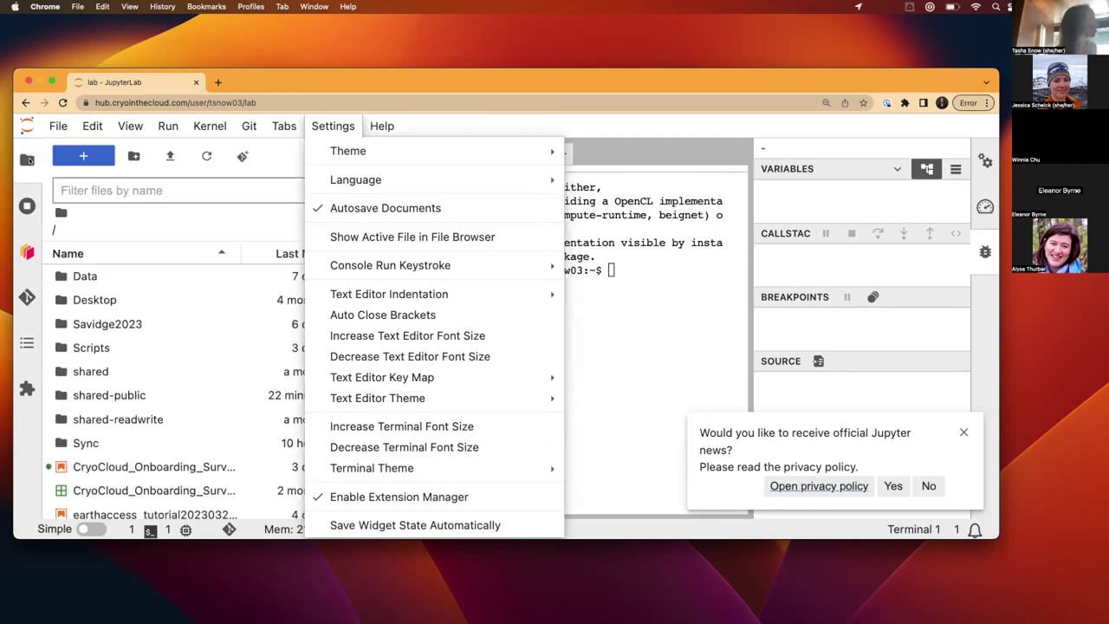
left_click(130, 126)
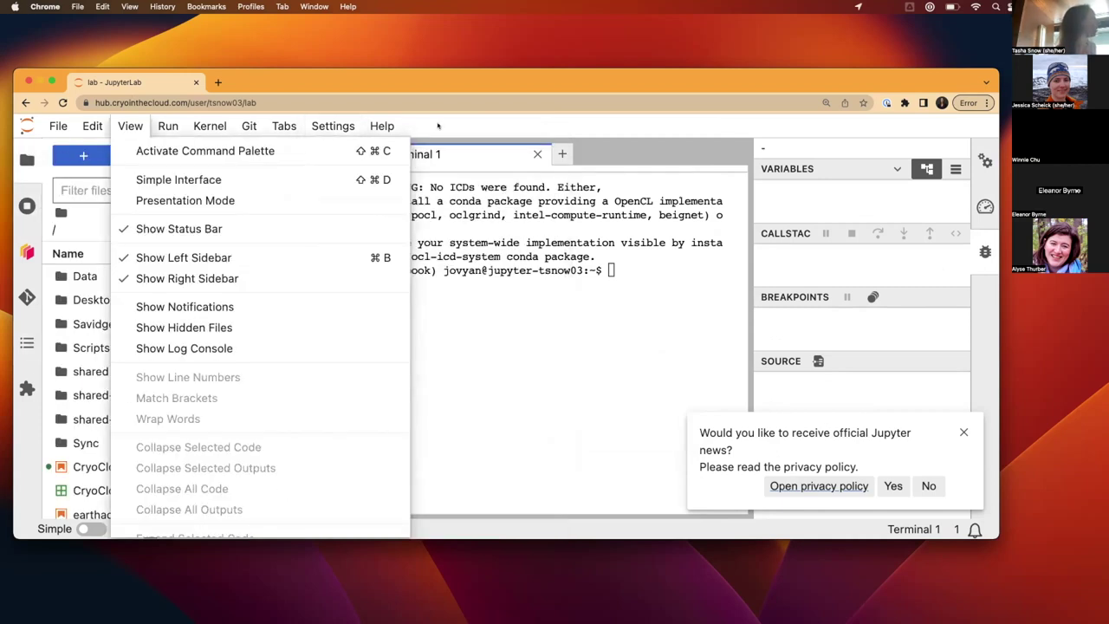
left_click(437, 125)
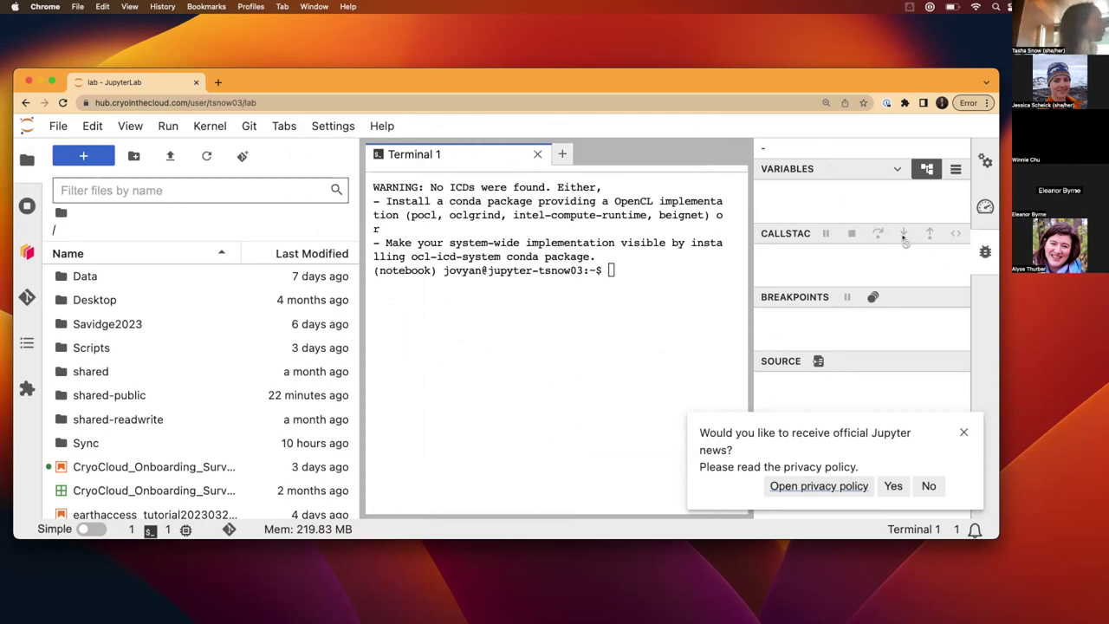
left_click(983, 252)
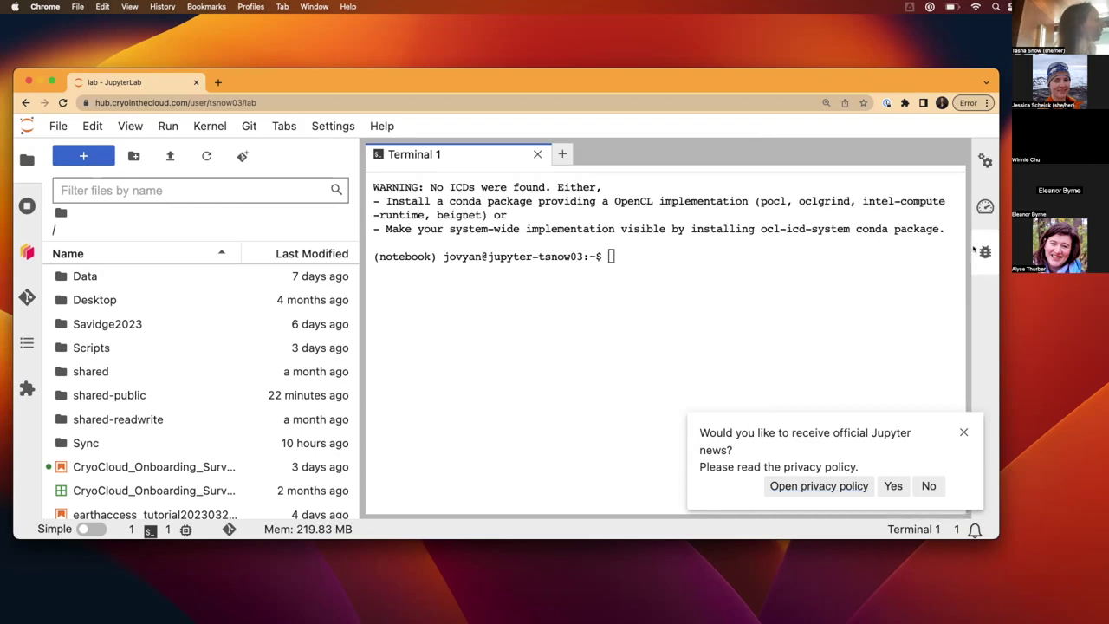
Step: Open a new launcher, look over its notebook, console and other options, and create a Python 3 (ipykernel) notebook
left_click(563, 153)
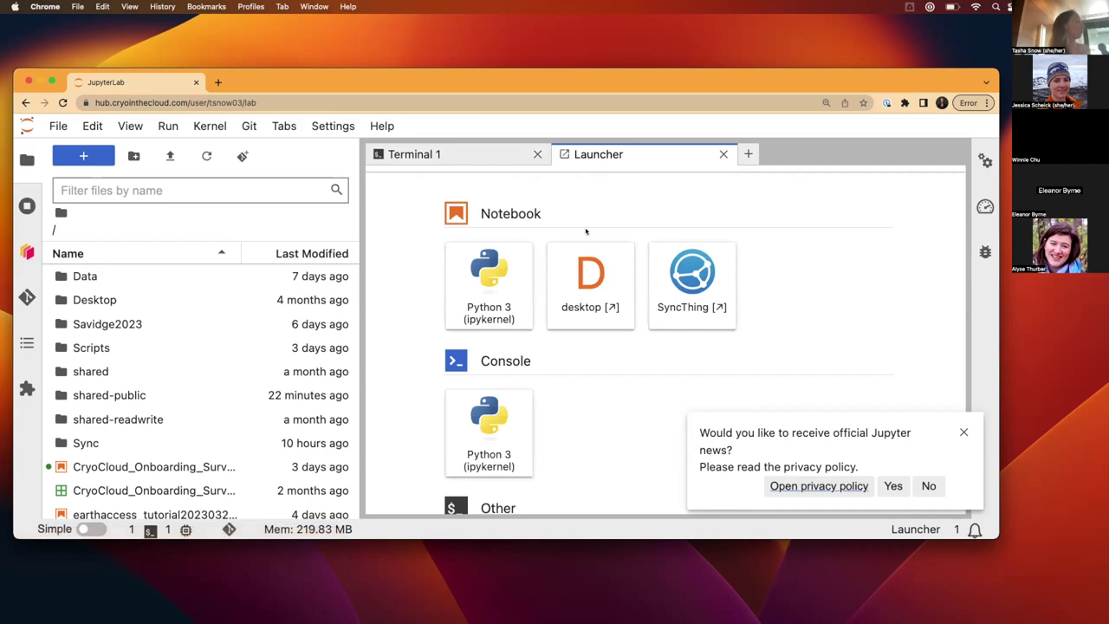
scroll(620, 328, "down", 3)
scroll(621, 332, "down", 2)
scroll(621, 331, "up", 2)
scroll(621, 332, "down", 1)
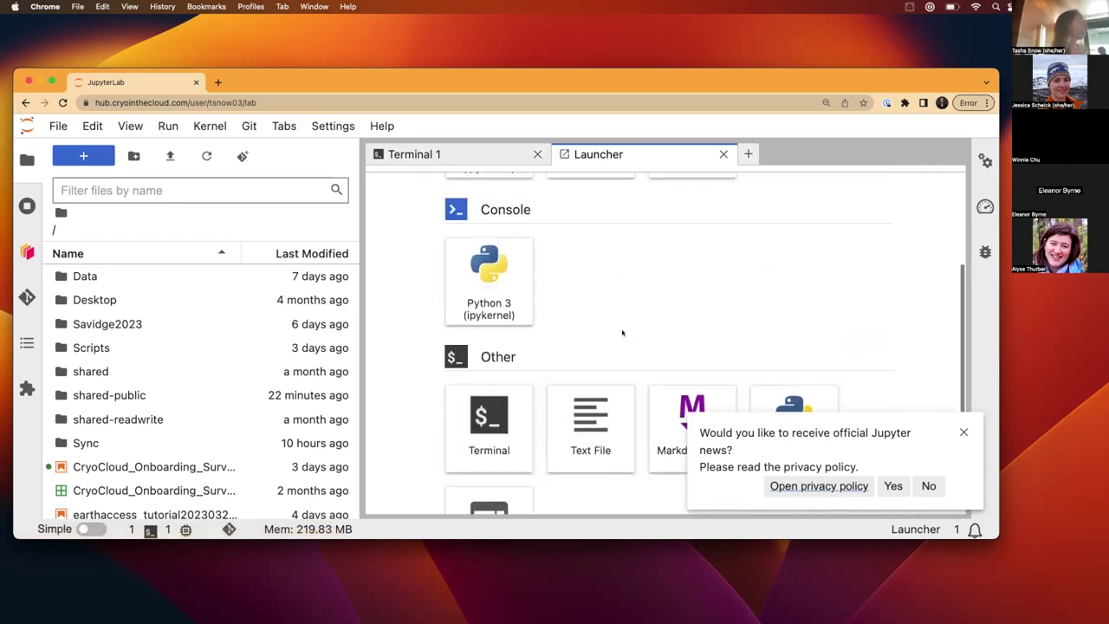
scroll(621, 332, "up", 1)
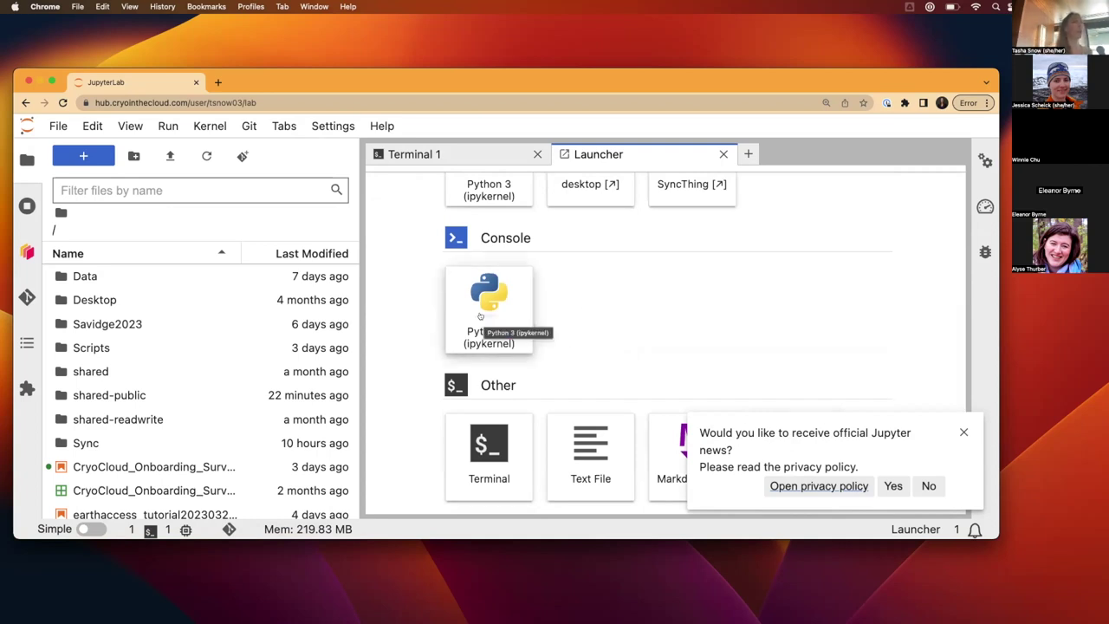
scroll(480, 316, "up", 4)
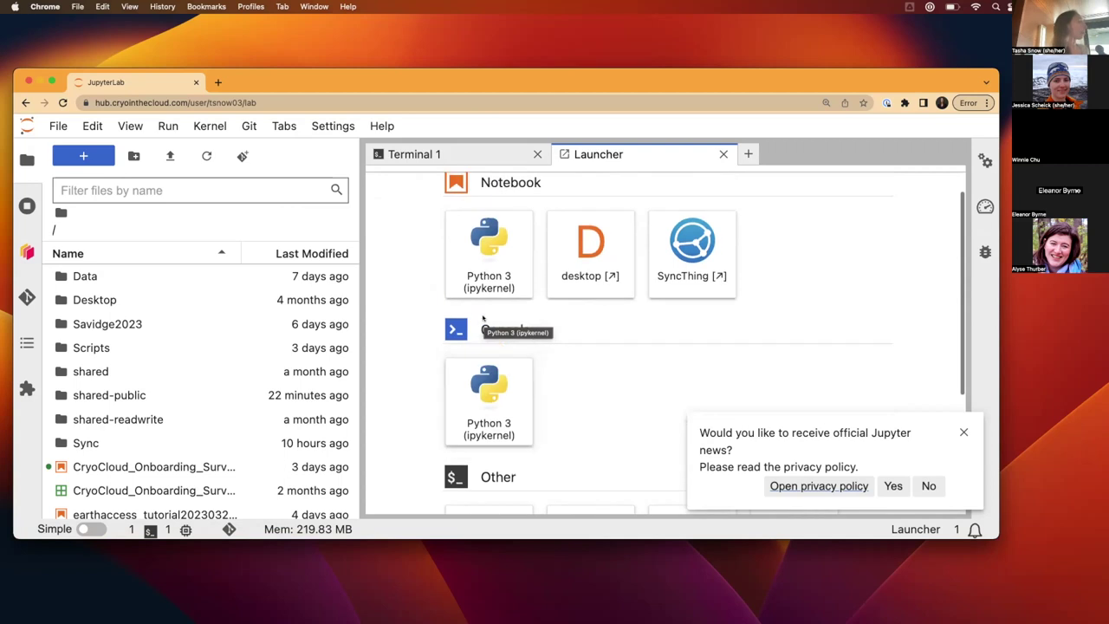
left_click(479, 260)
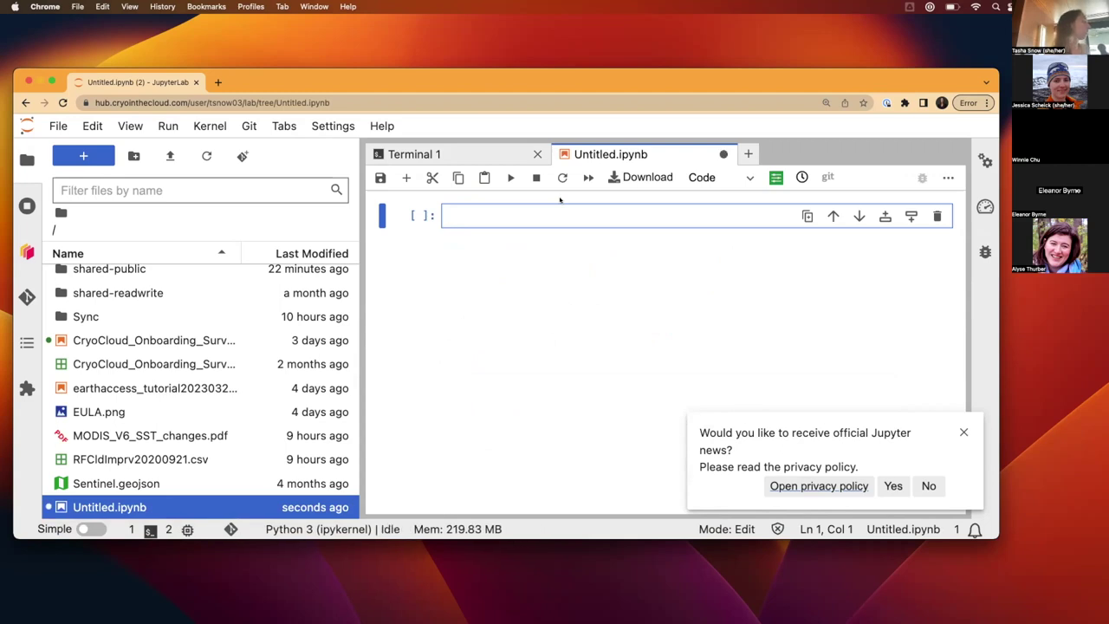
Step: Launch the remote desktop from a new launcher and view the shared folder in its file manager
left_click(496, 156)
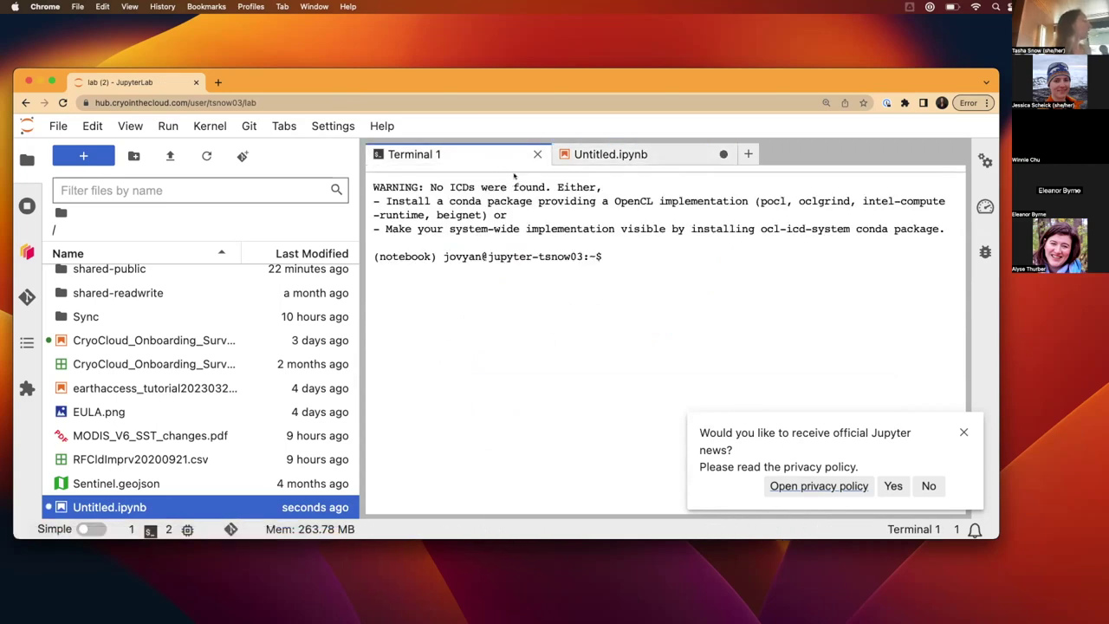
left_click(748, 153)
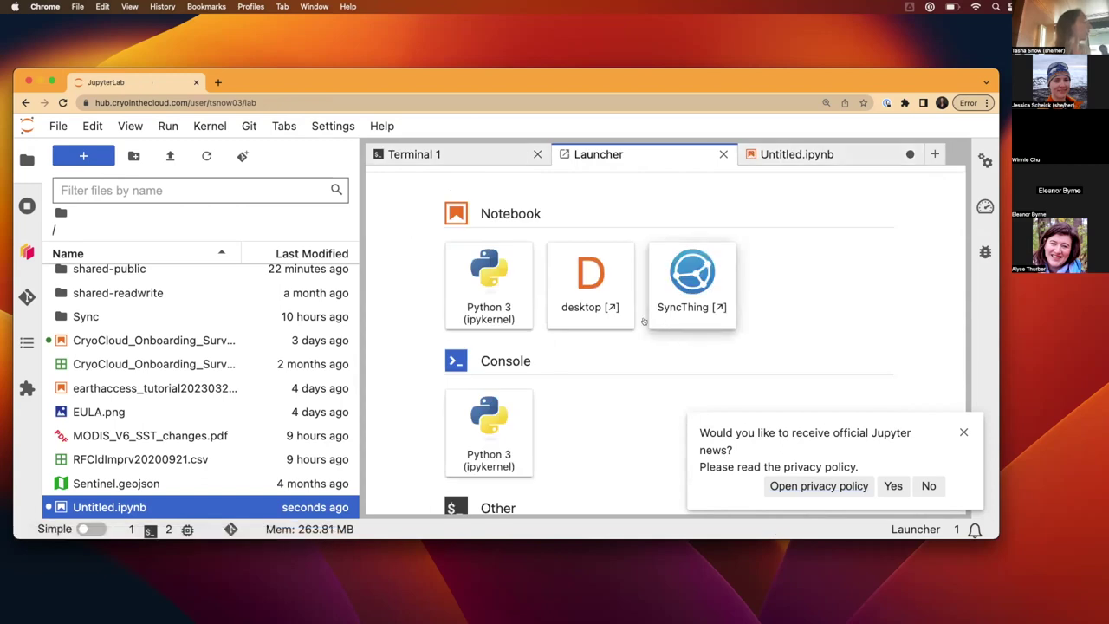
left_click(602, 313)
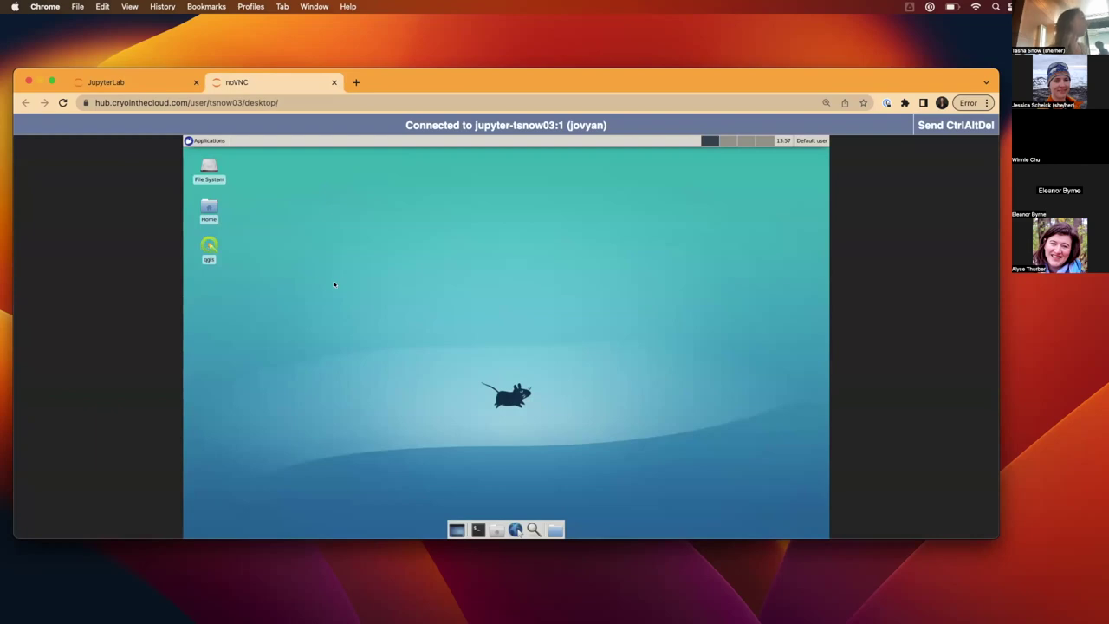
double_click(208, 207)
left_click(208, 211)
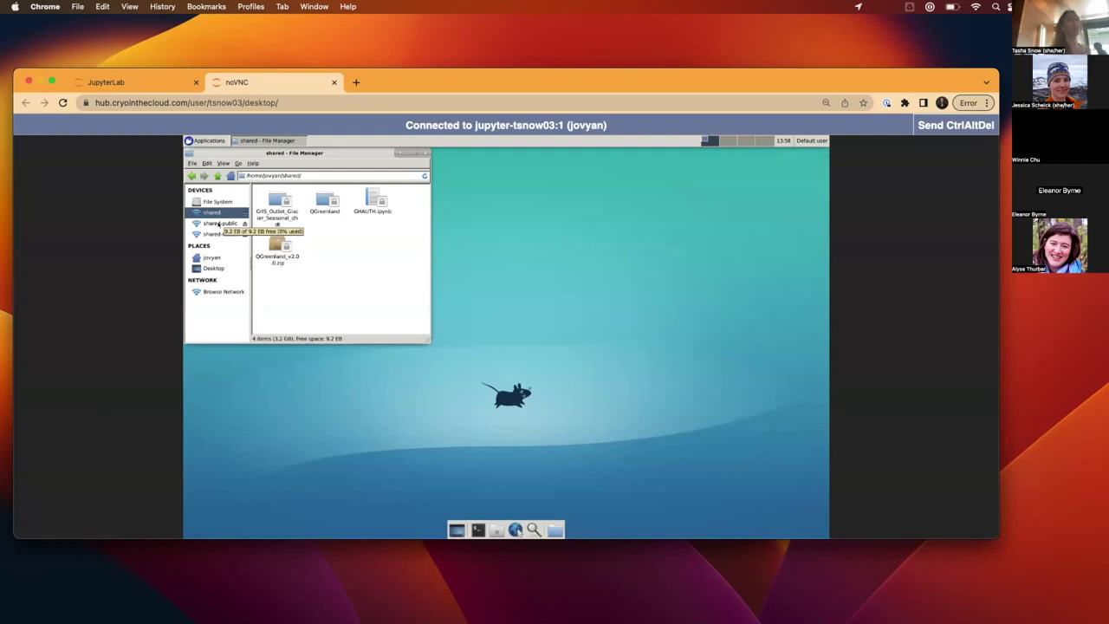
Step: Compare the remote desktop with the JupyterLab page and close the desktop session's page
left_click(105, 79)
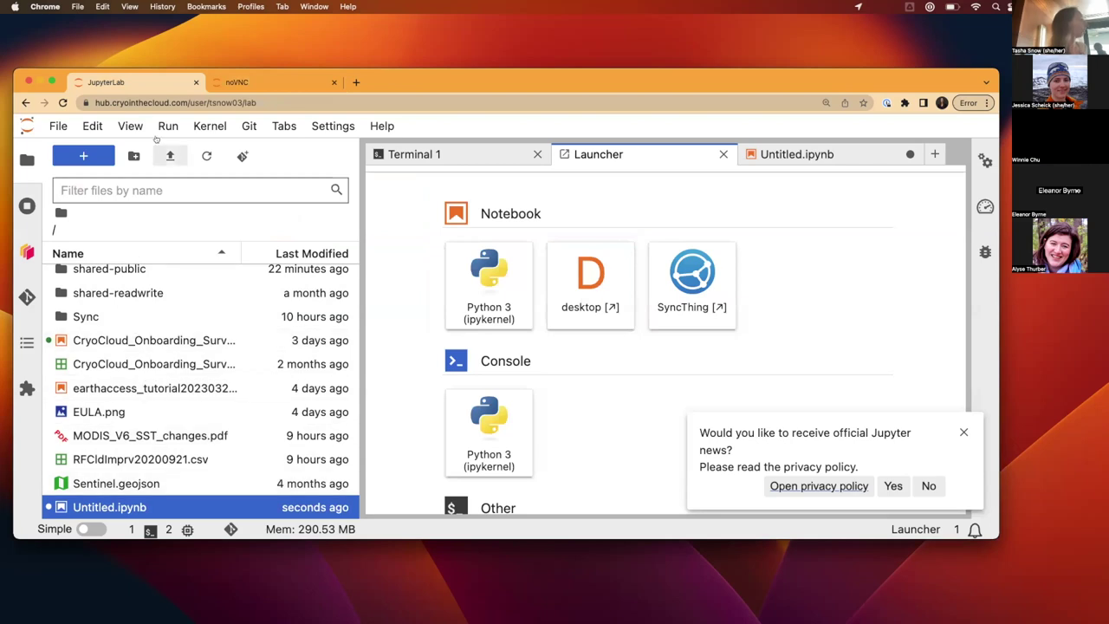
left_click(241, 81)
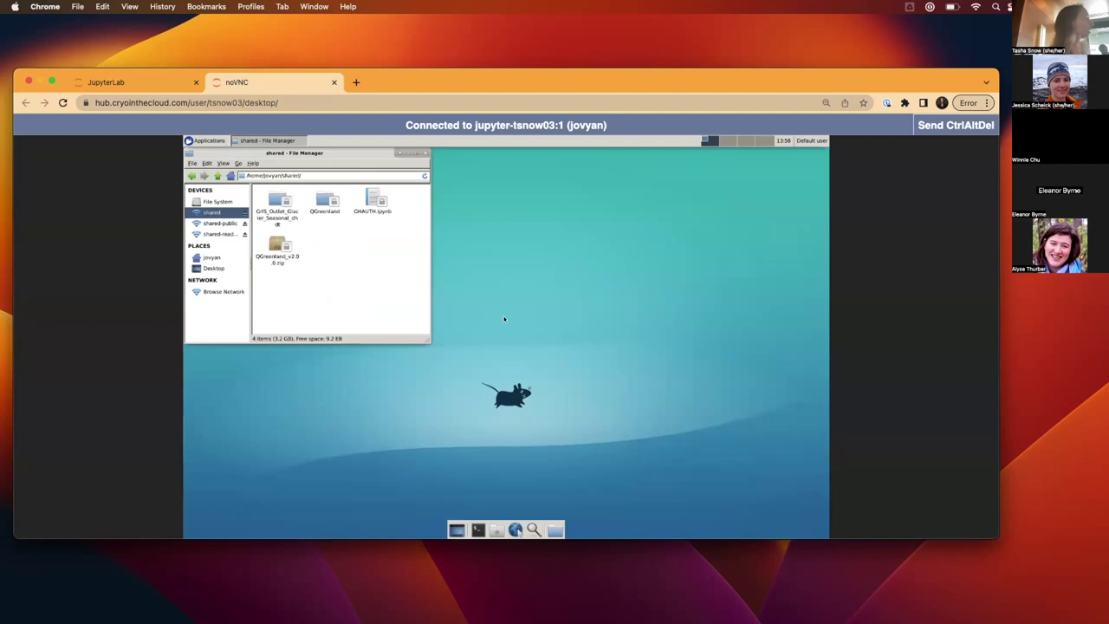
left_click(540, 460)
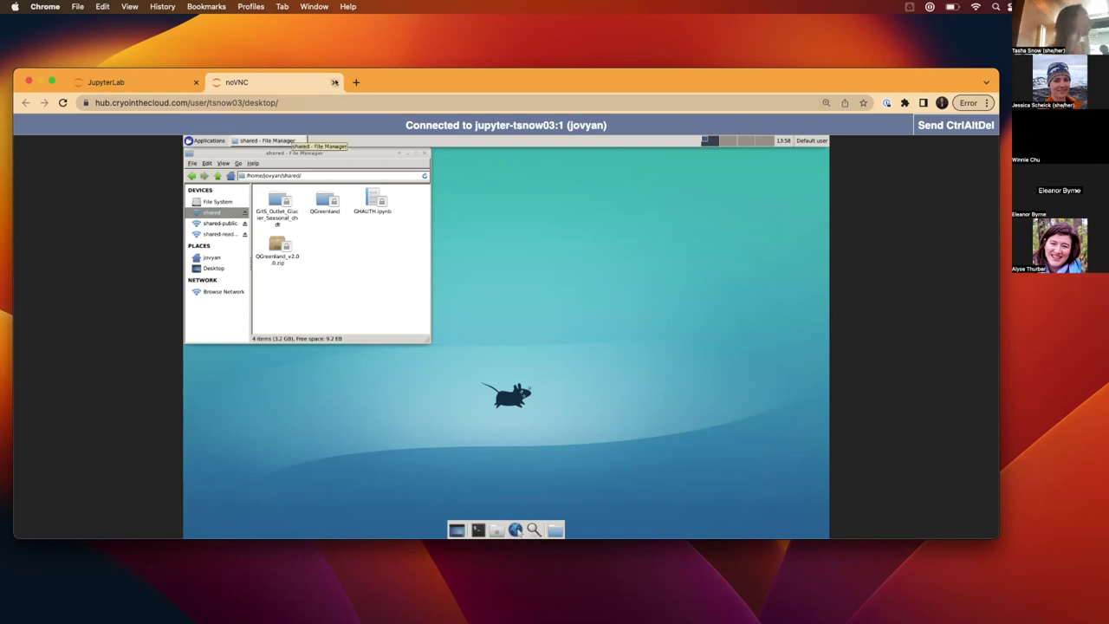
left_click(333, 83)
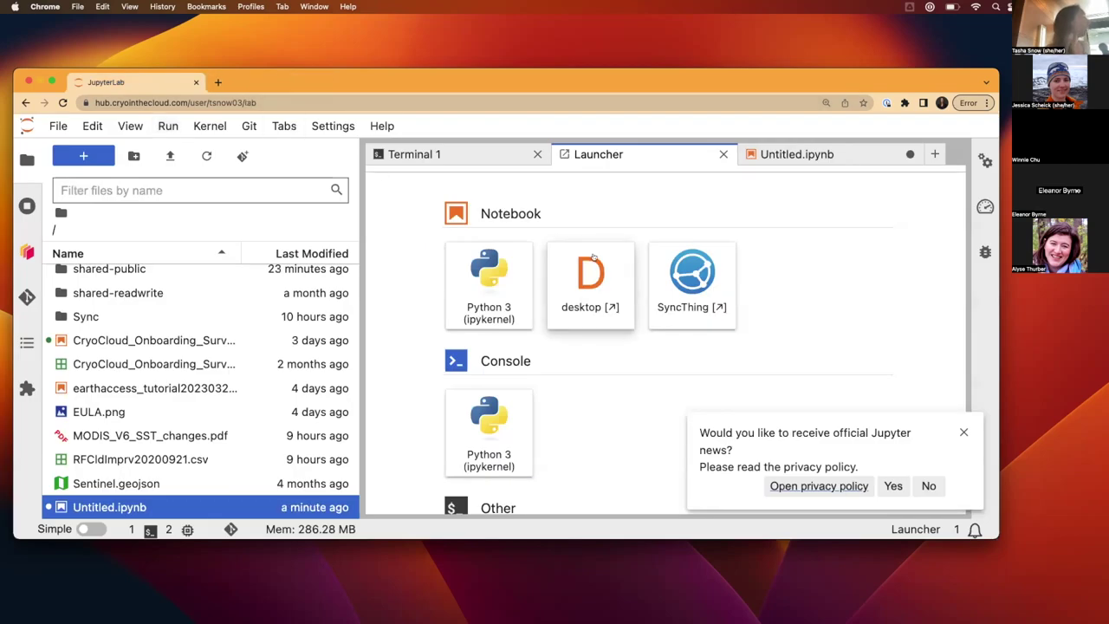
Step: Launch SyncThing and look over its folders, this device and remote devices sections
left_click(665, 271)
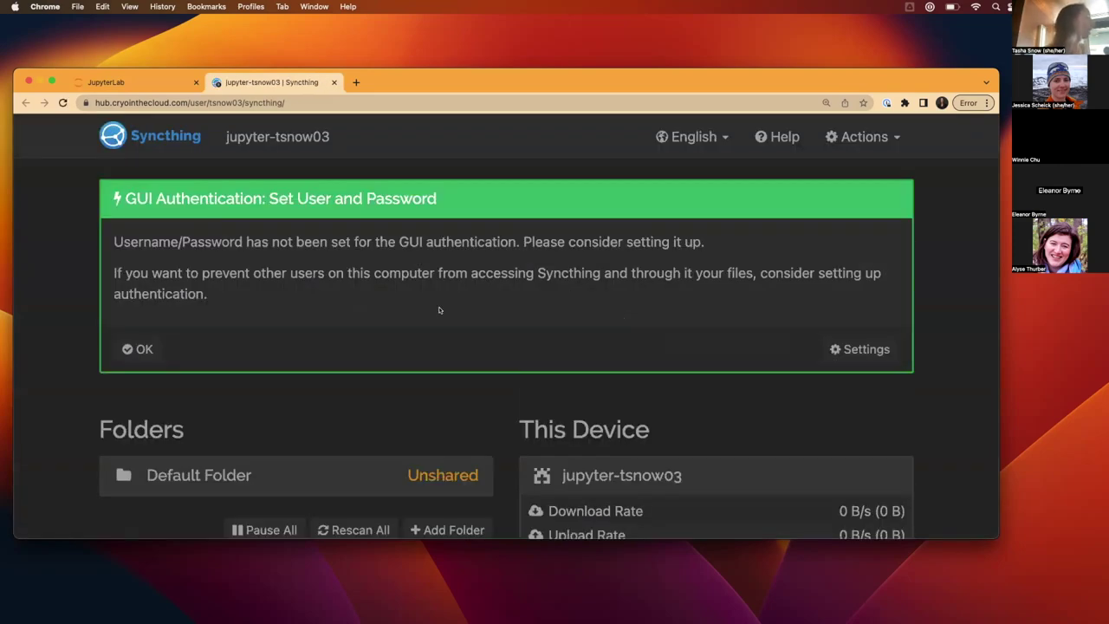
scroll(439, 310, "down", 3)
scroll(440, 310, "down", 4)
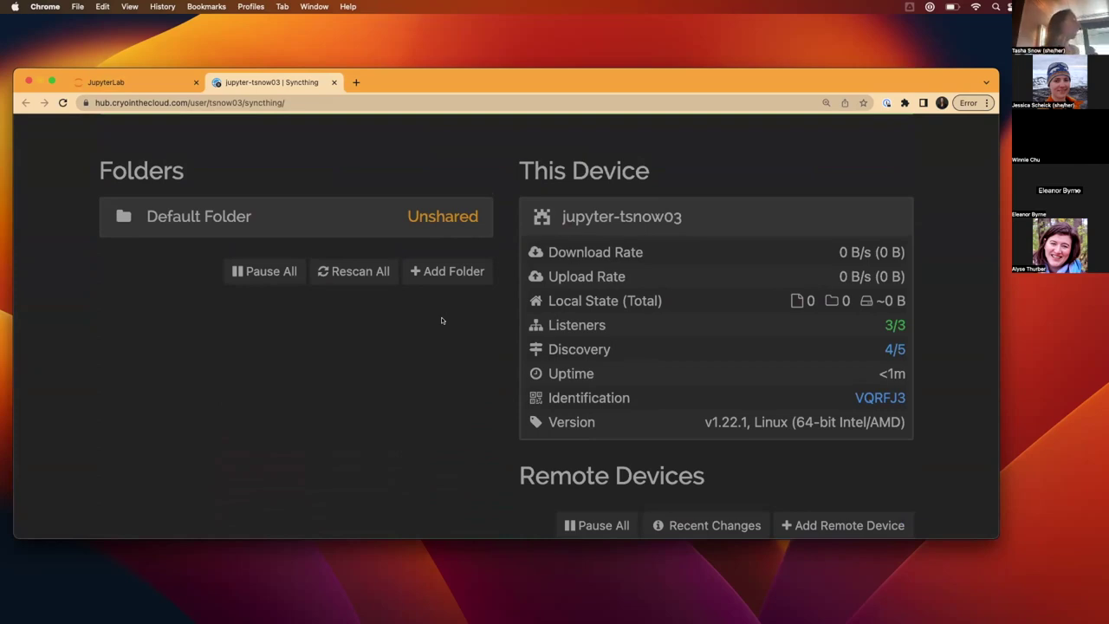
scroll(566, 387, "down", 1)
scroll(567, 386, "down", 3)
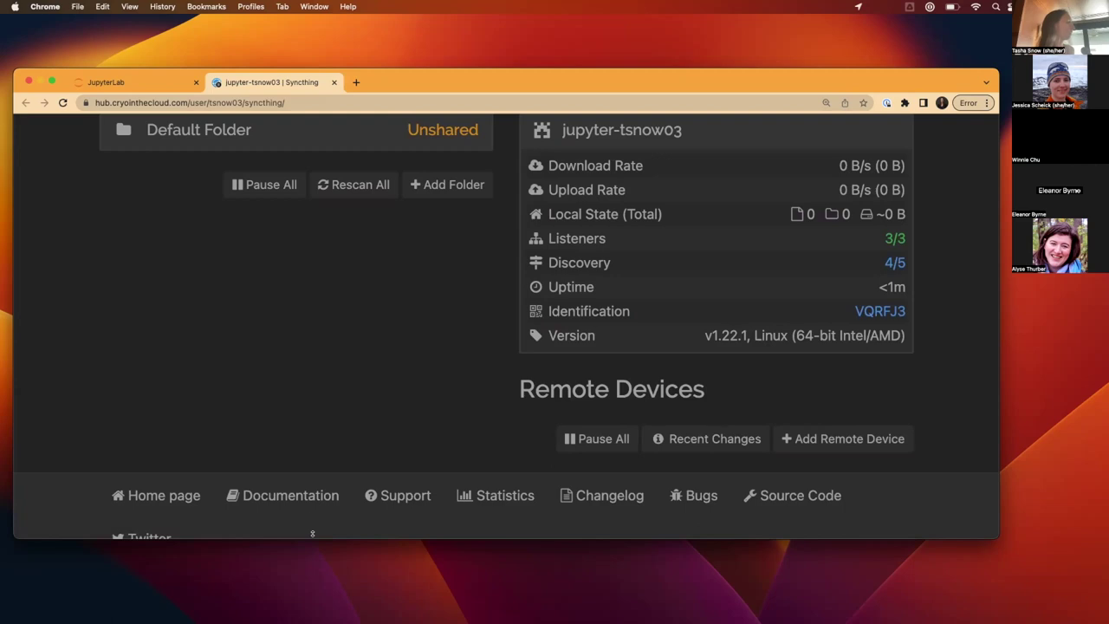
Step: View the Syncthing documentation and close both the documentation and Syncthing pages
left_click(280, 491)
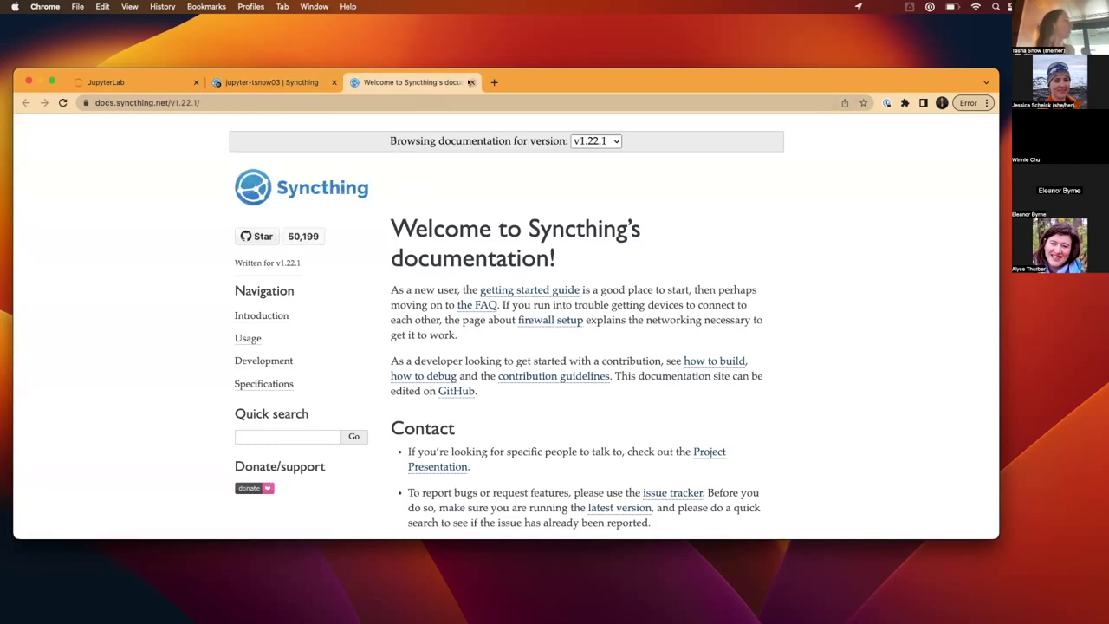
left_click(471, 82)
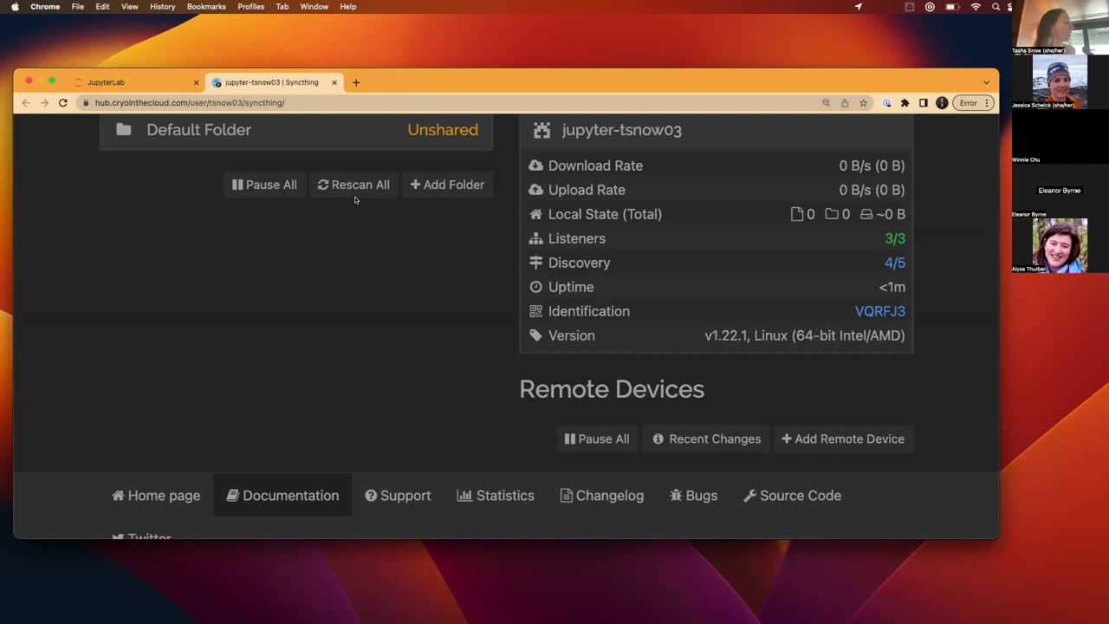
left_click(332, 81)
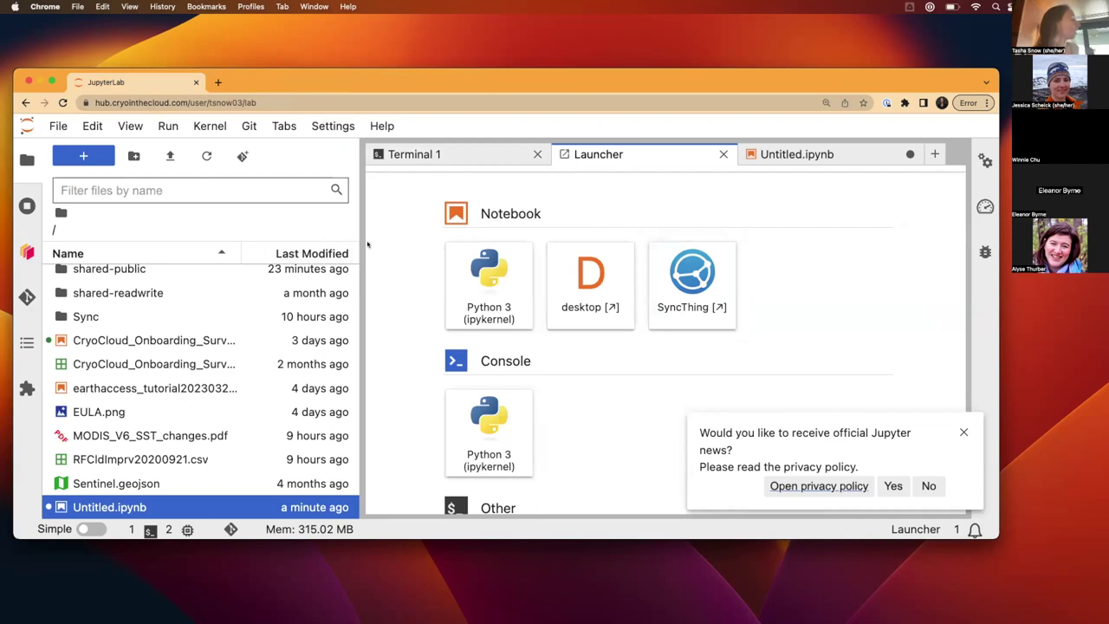
Step: Open Sentinel.geojson as a map and dismiss the Jupyter news notification
scroll(281, 407, "down", 1)
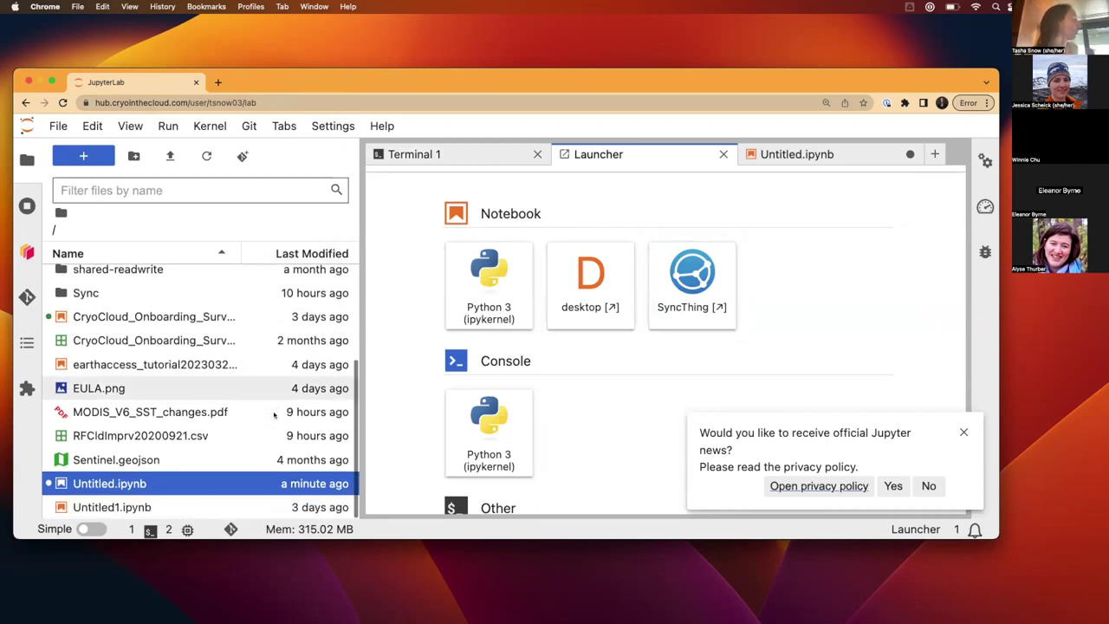
double_click(143, 462)
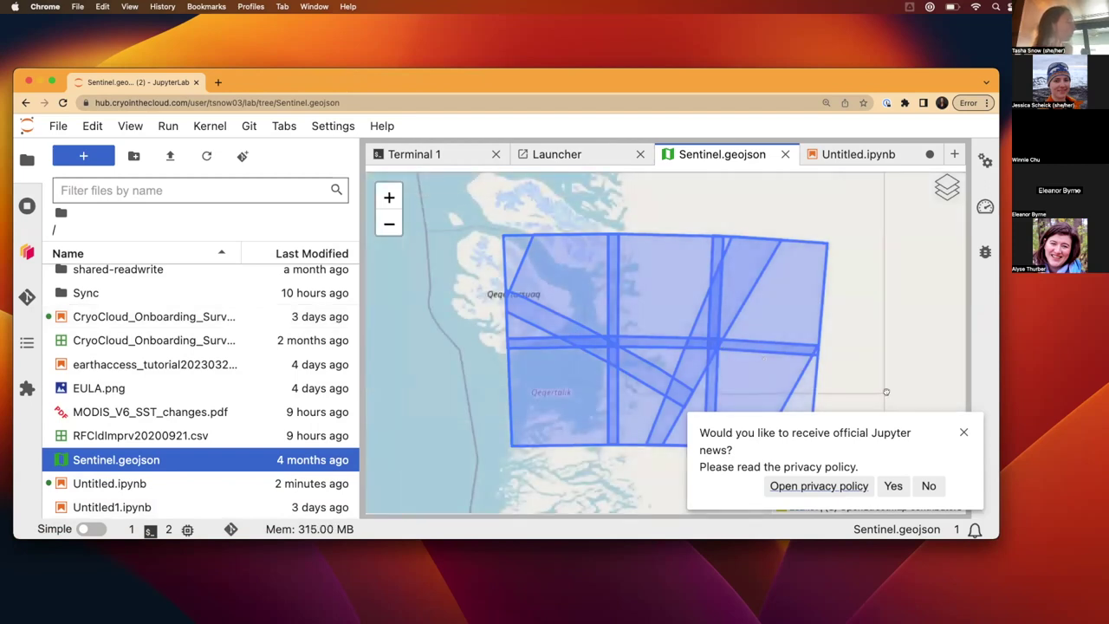
left_click(963, 433)
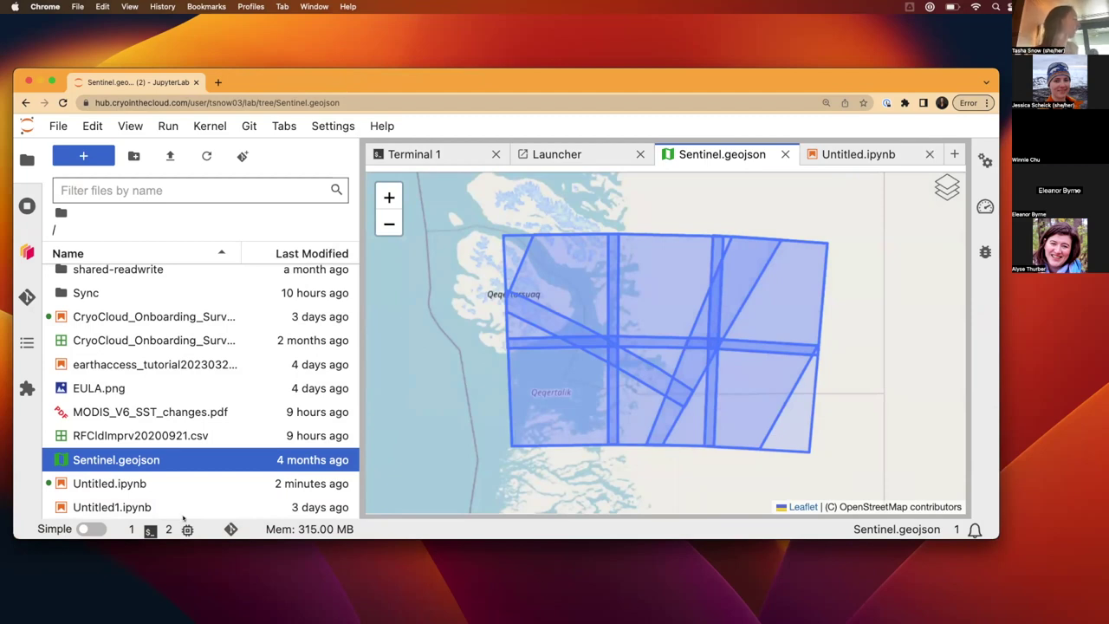
Step: Open Sentinel.geojson in the text editor as well and place it side by side with the map
right_click(130, 461)
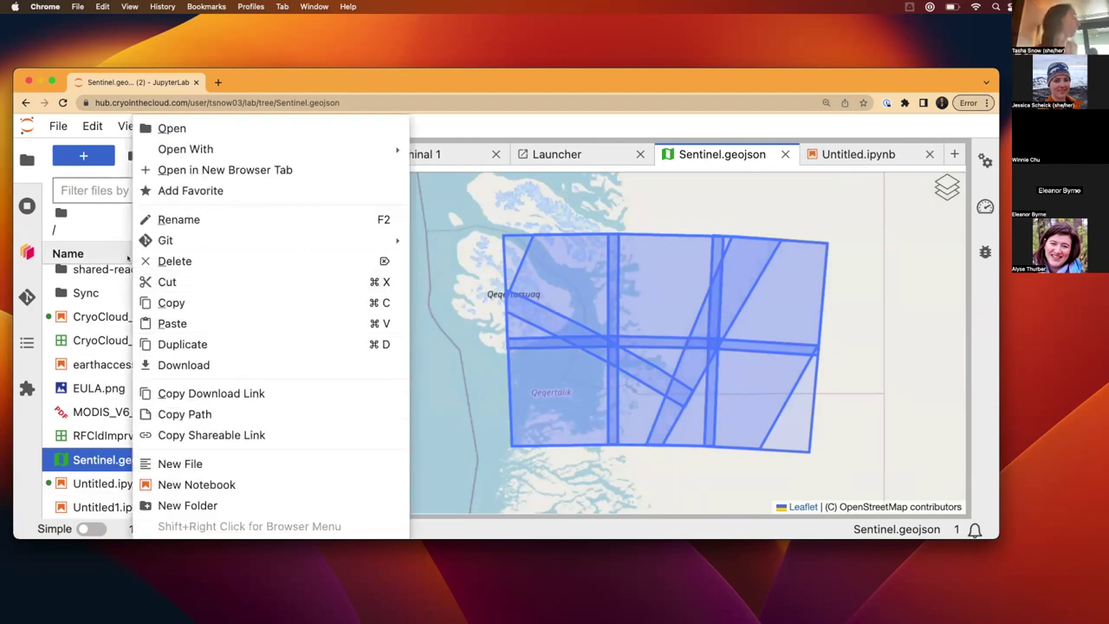
mouse_move(297, 145)
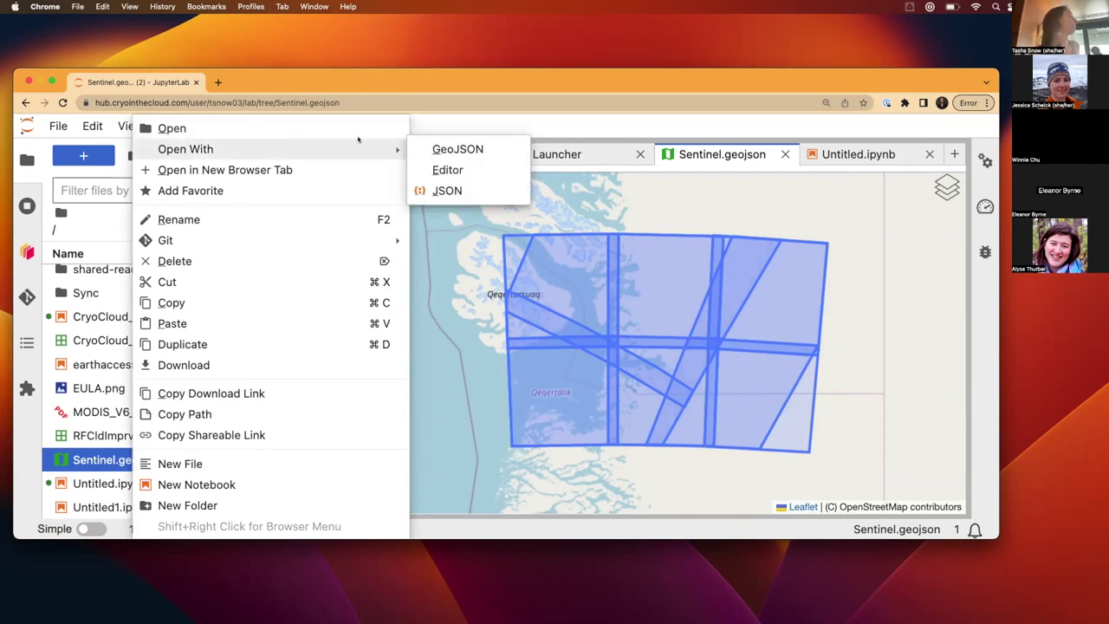
left_click(435, 171)
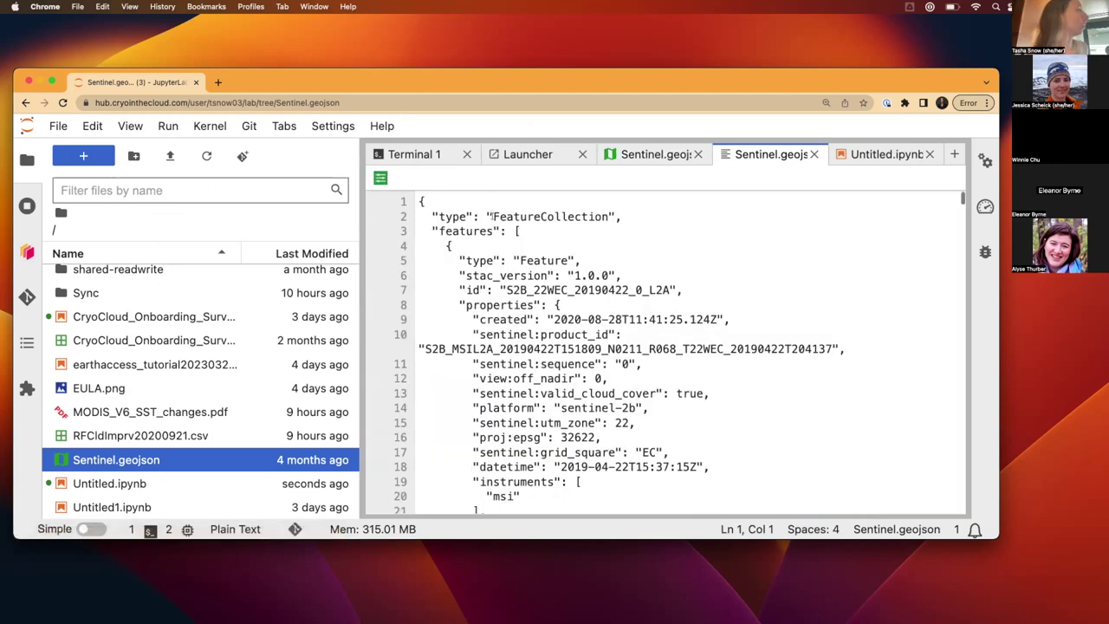
scroll(667, 347, "down", 5)
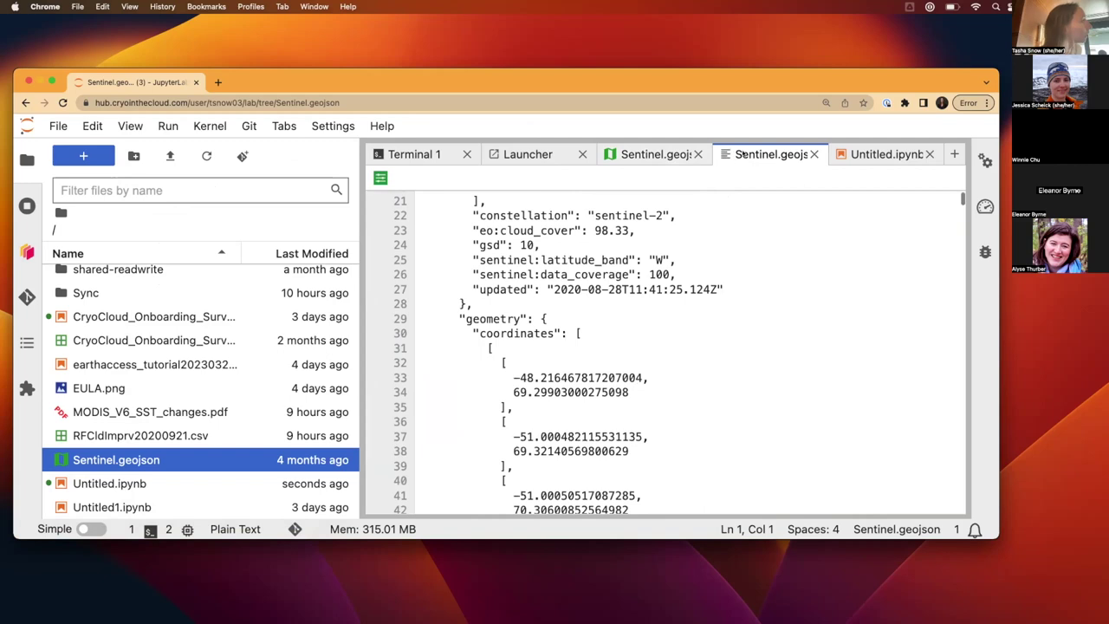
left_click_drag(741, 153, 842, 234)
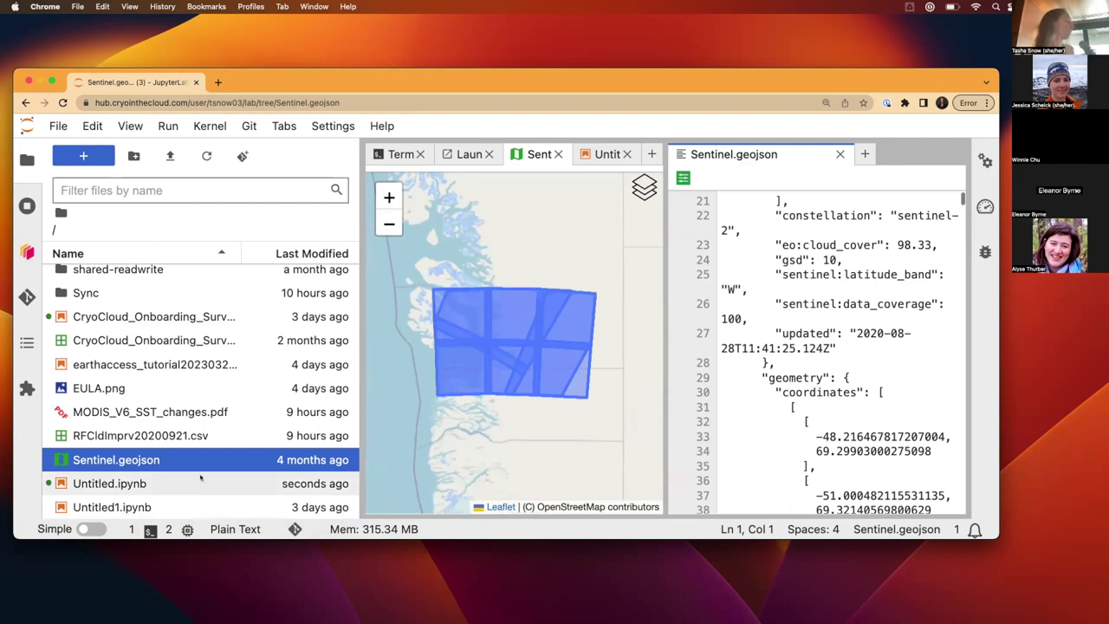
Step: Open RFCldImprv20200921.csv both as a table and in the text editor
left_click(163, 433)
double_click(163, 433)
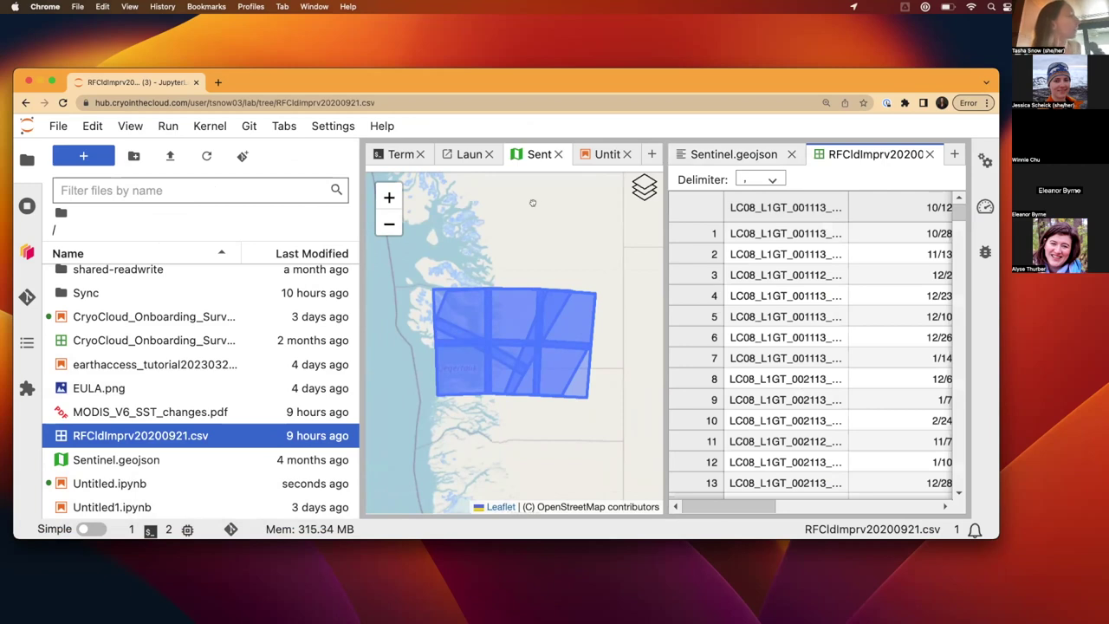
right_click(251, 442)
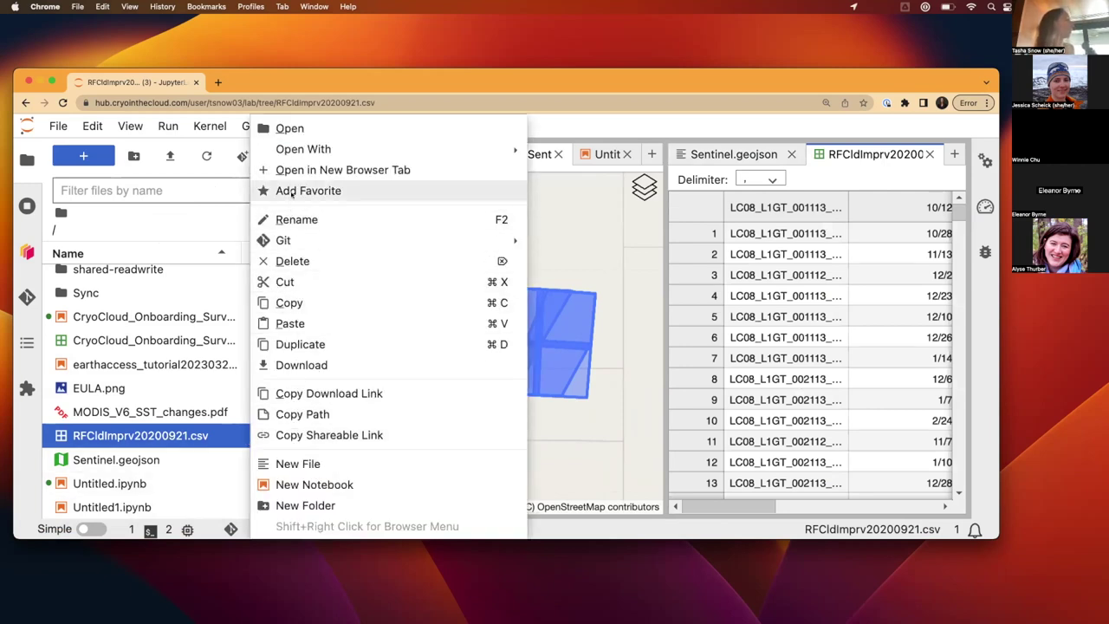
mouse_move(440, 143)
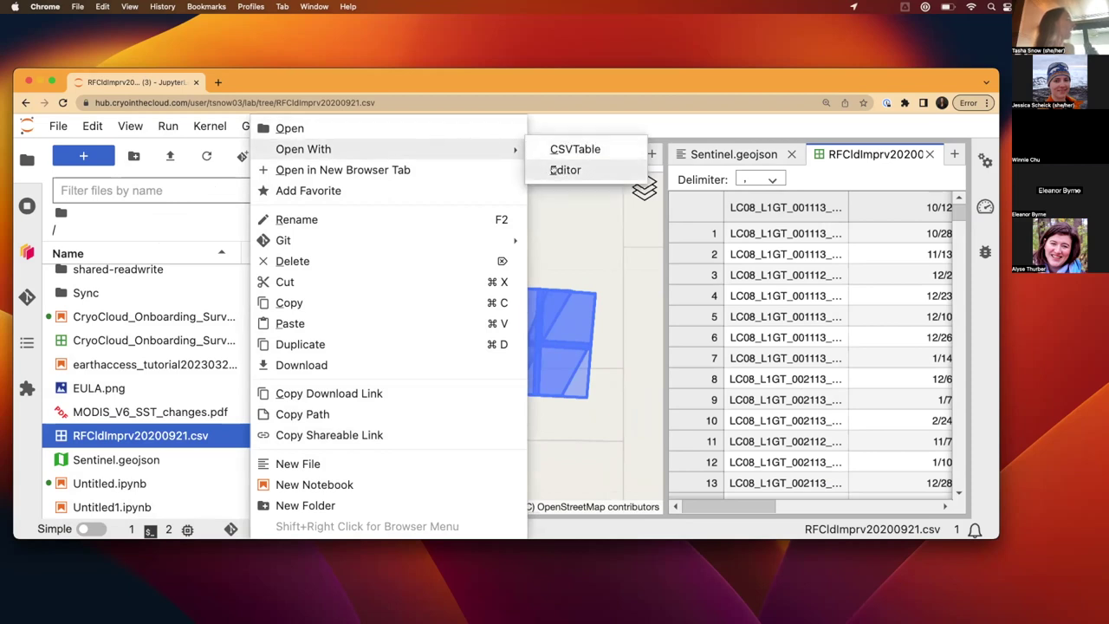
left_click(559, 170)
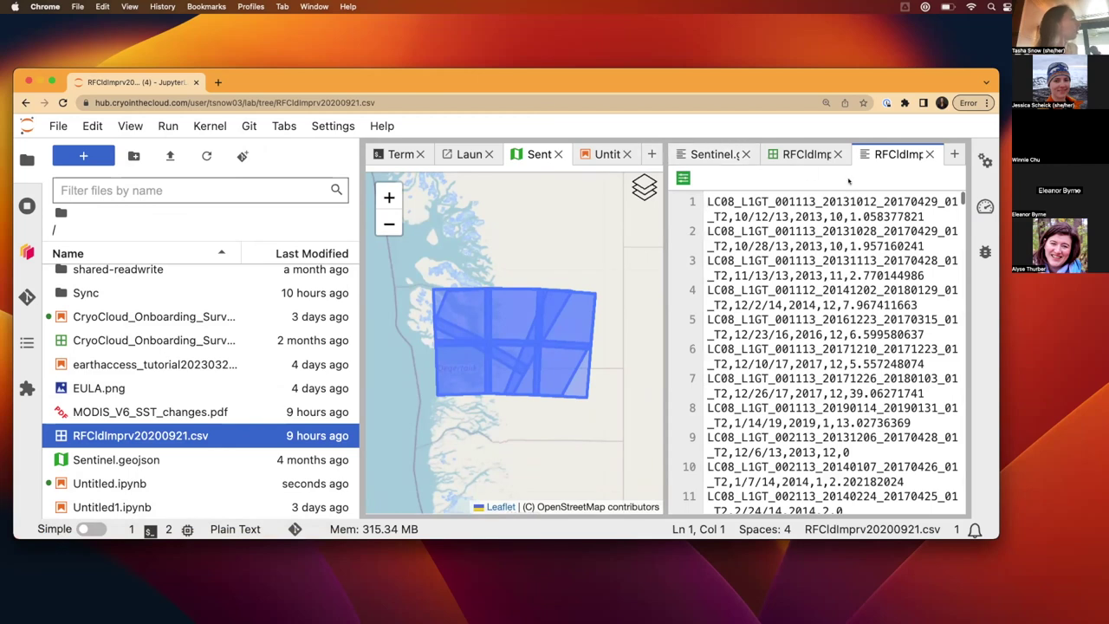
Step: Place the CSV text view in its own pane above the map and open EULA.png in that pane
left_click_drag(881, 153, 594, 181)
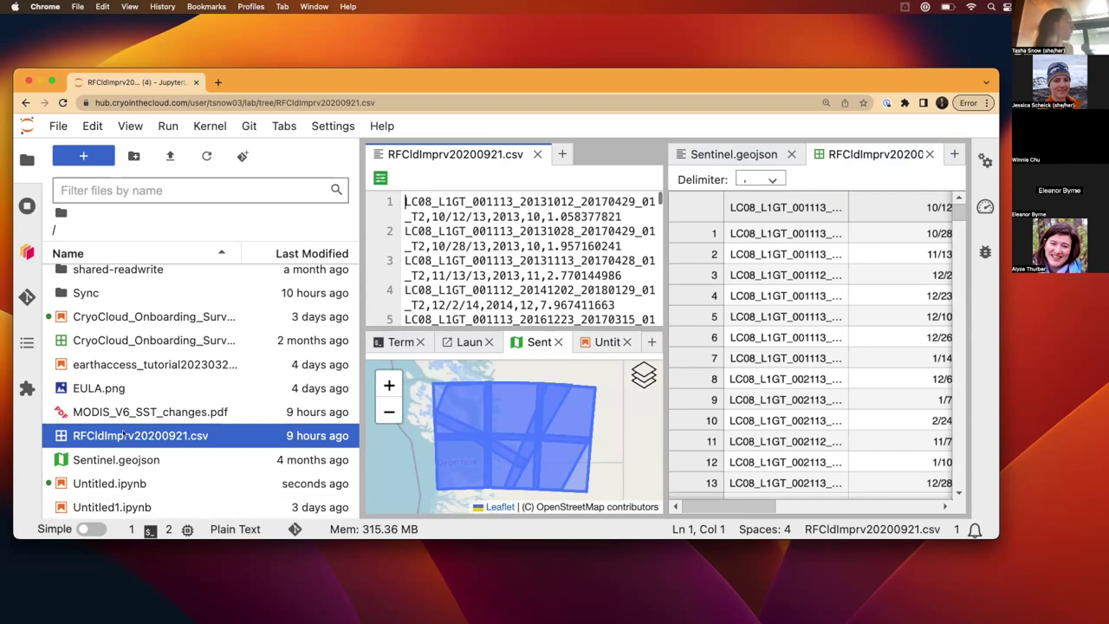
double_click(102, 392)
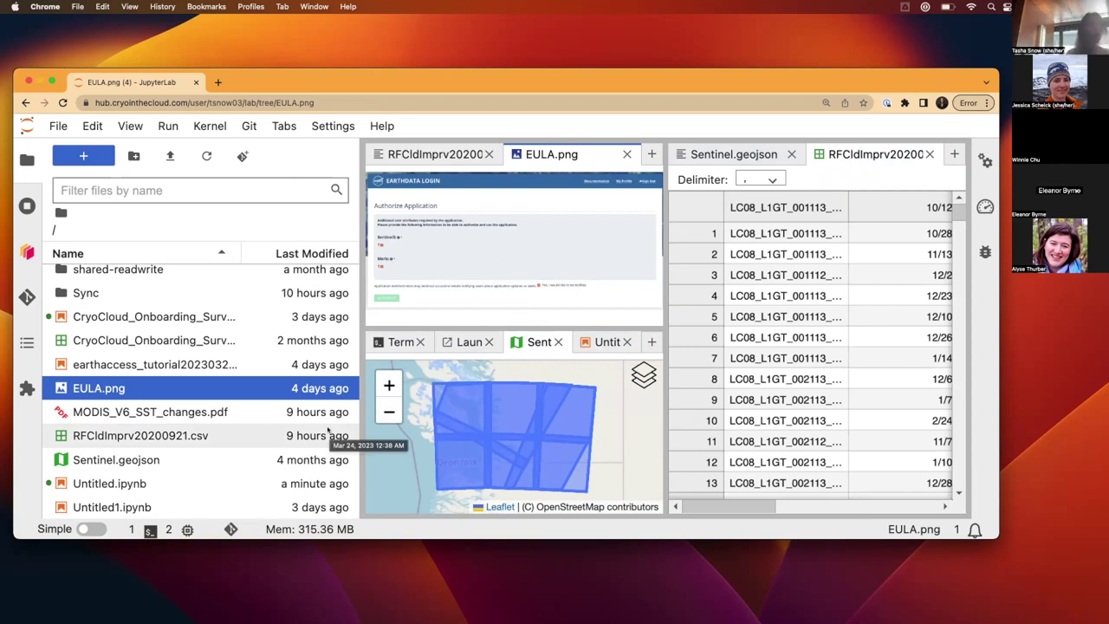
left_click(205, 128)
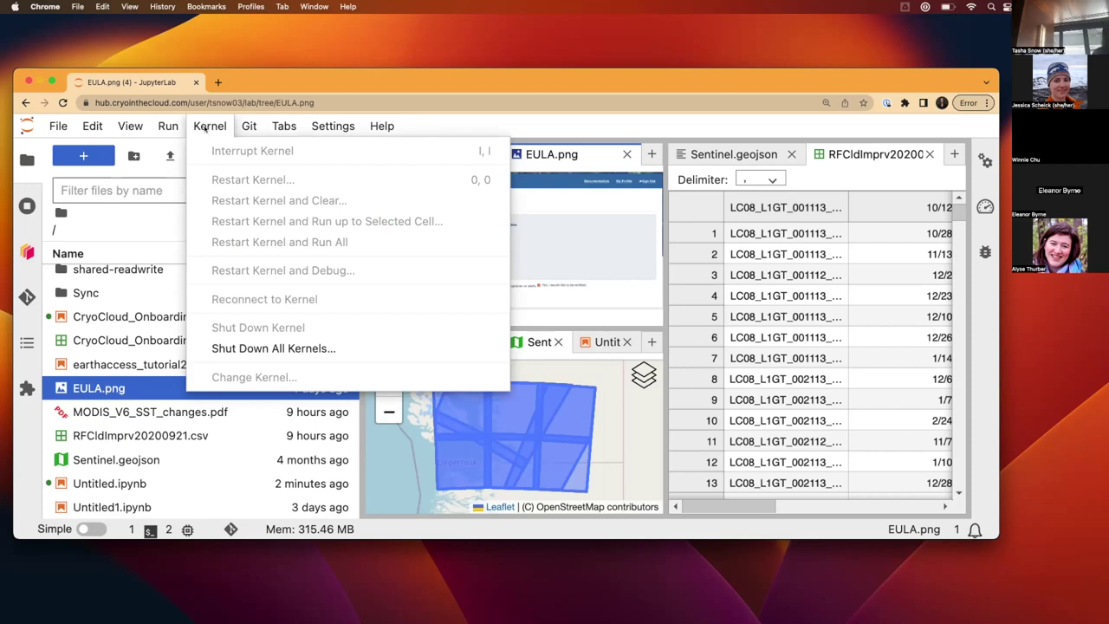
mouse_move(248, 127)
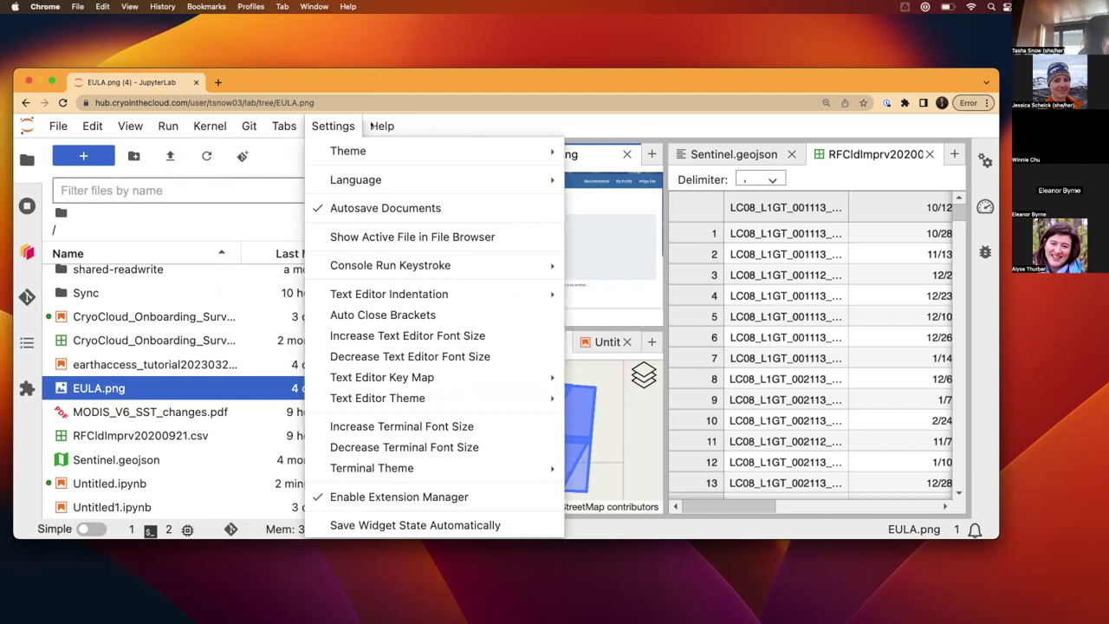
left_click(441, 128)
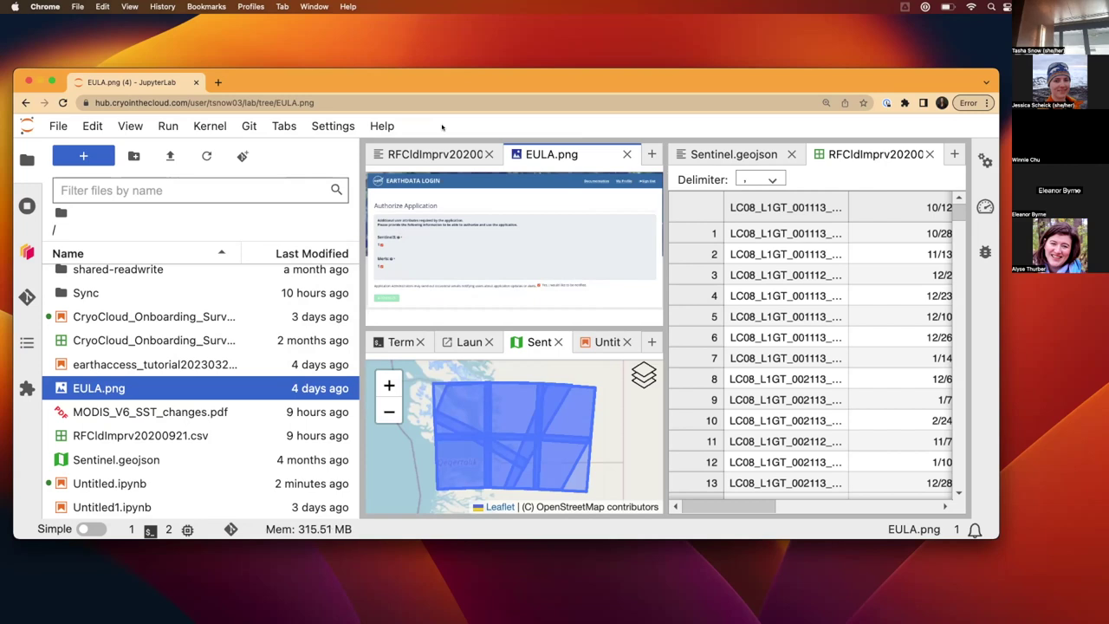
Step: Open the Hub Control Panel and stop the running server
left_click(54, 125)
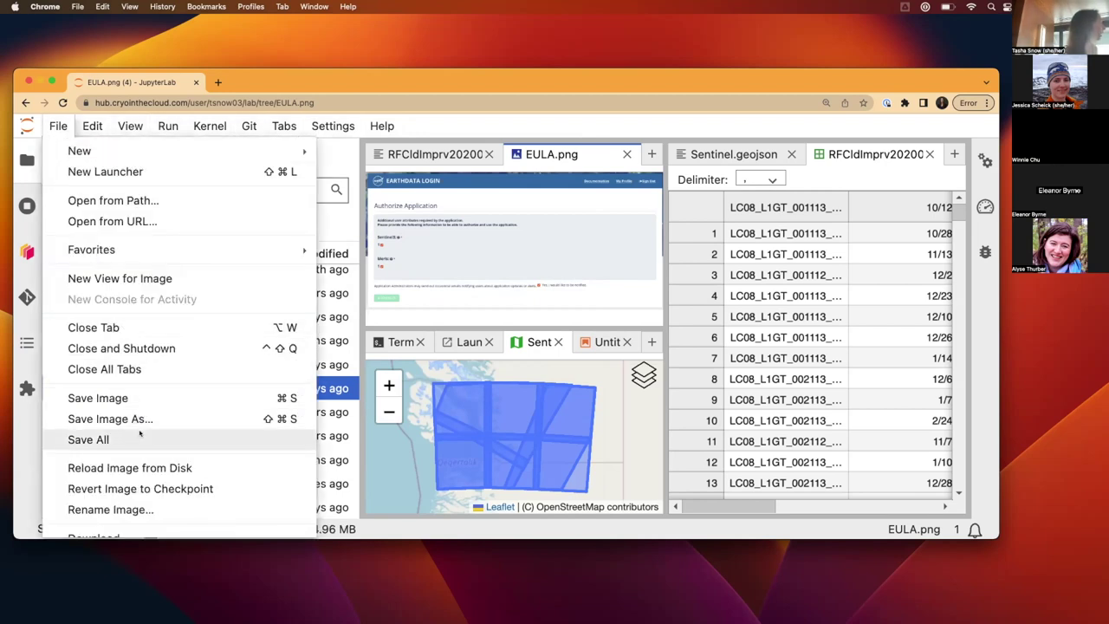
scroll(135, 459, "down", 5)
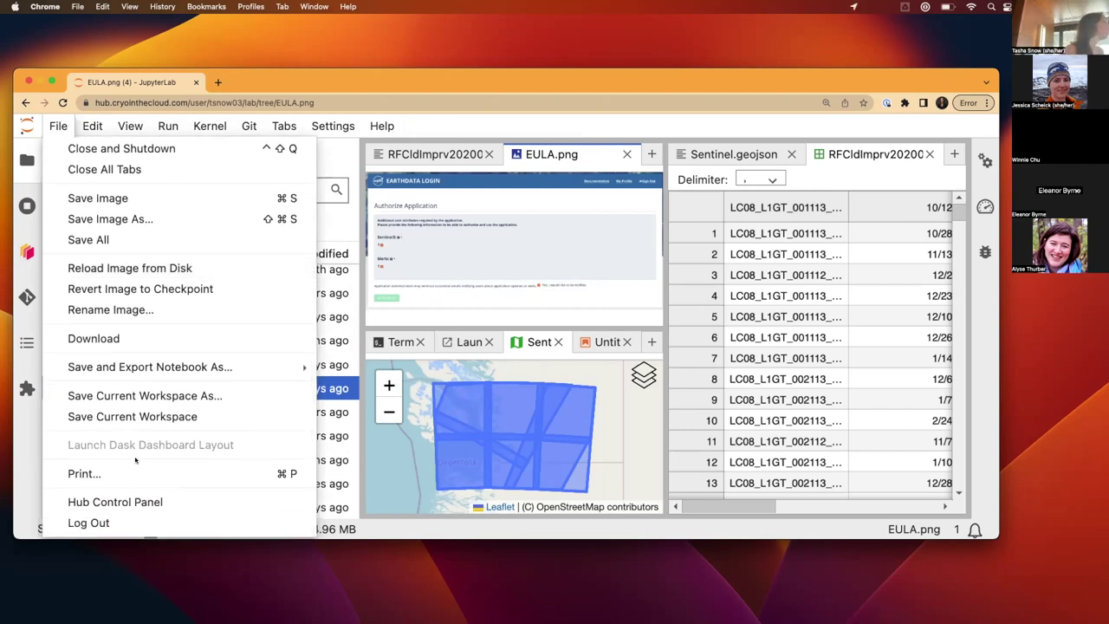
left_click(136, 503)
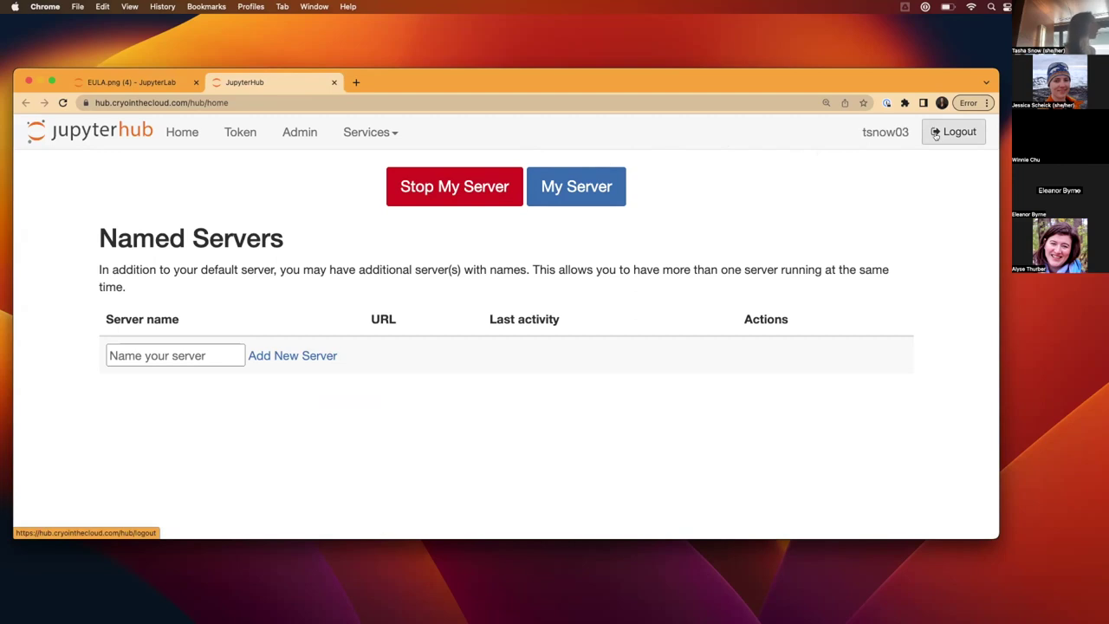
left_click(459, 192)
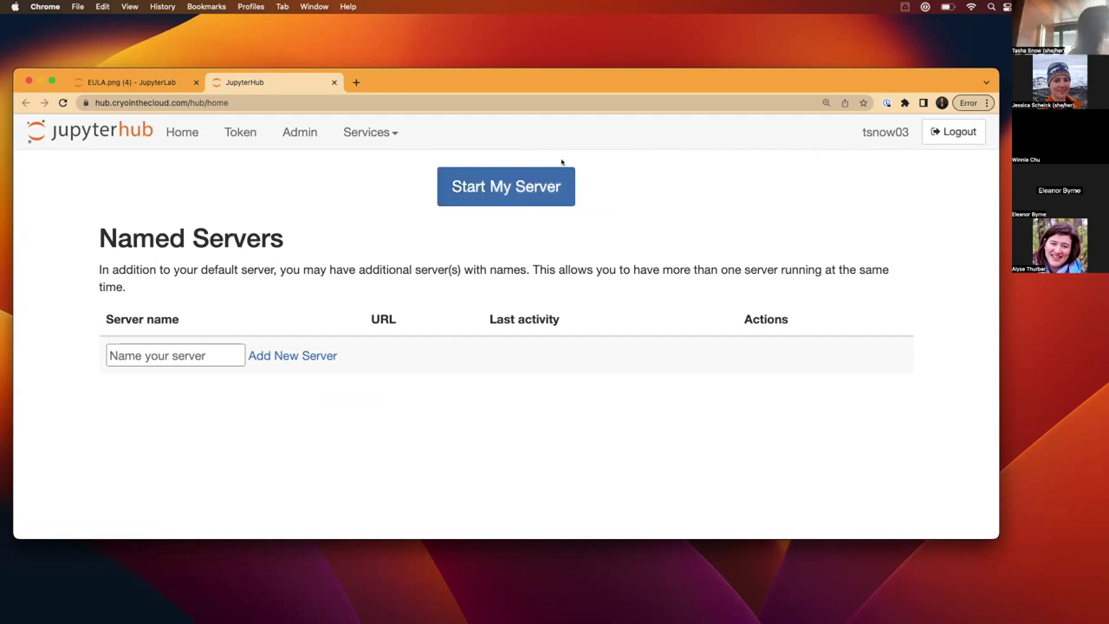
Step: Return to the JupyterLab session, dismiss the offers to restart the server, and look up the Hub Control Panel and Log Out commands
left_click(169, 82)
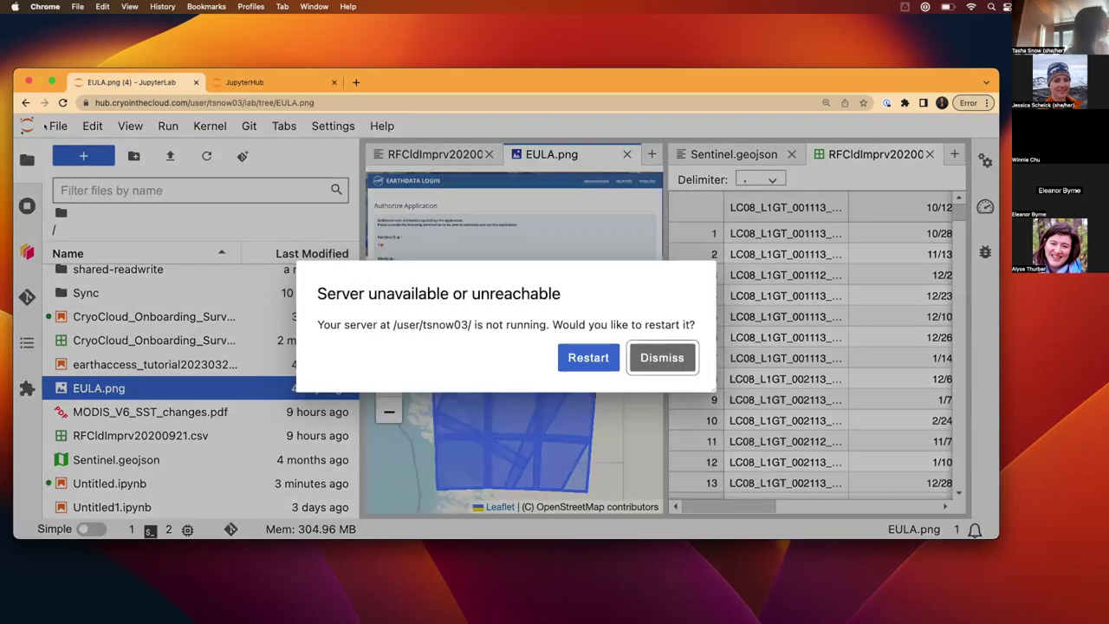
left_click(636, 362)
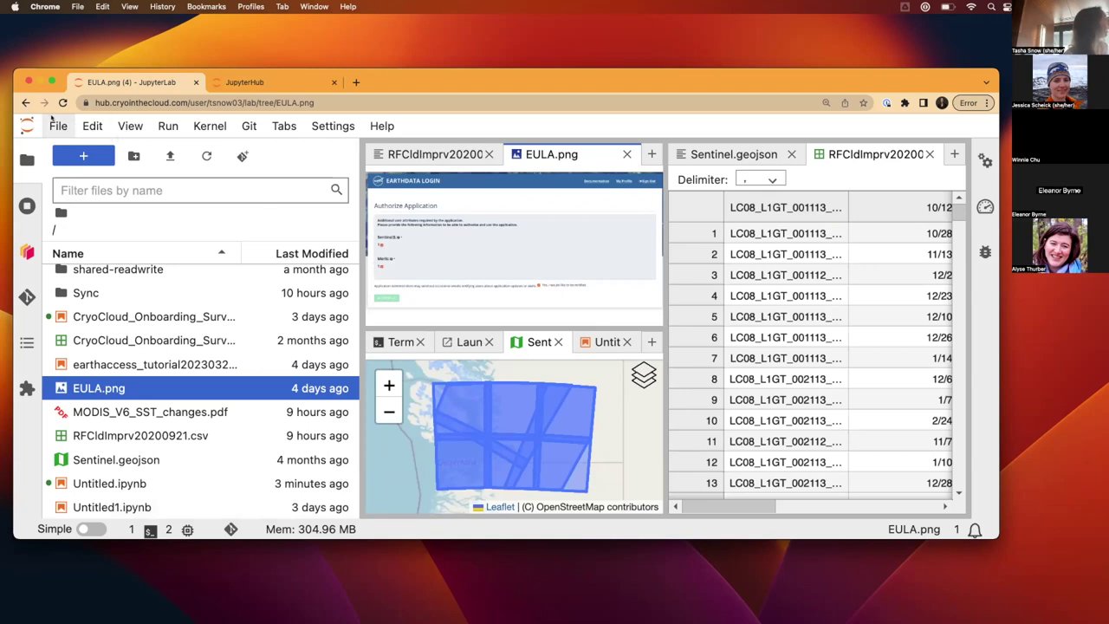
left_click(54, 121)
scroll(122, 442, "down", 5)
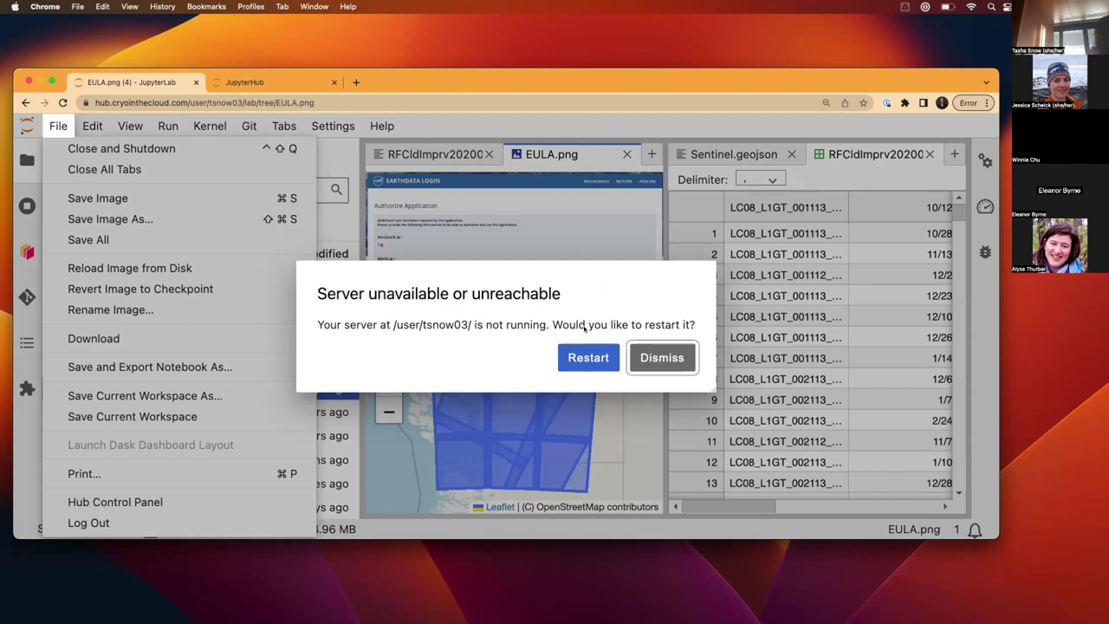
key("Return")
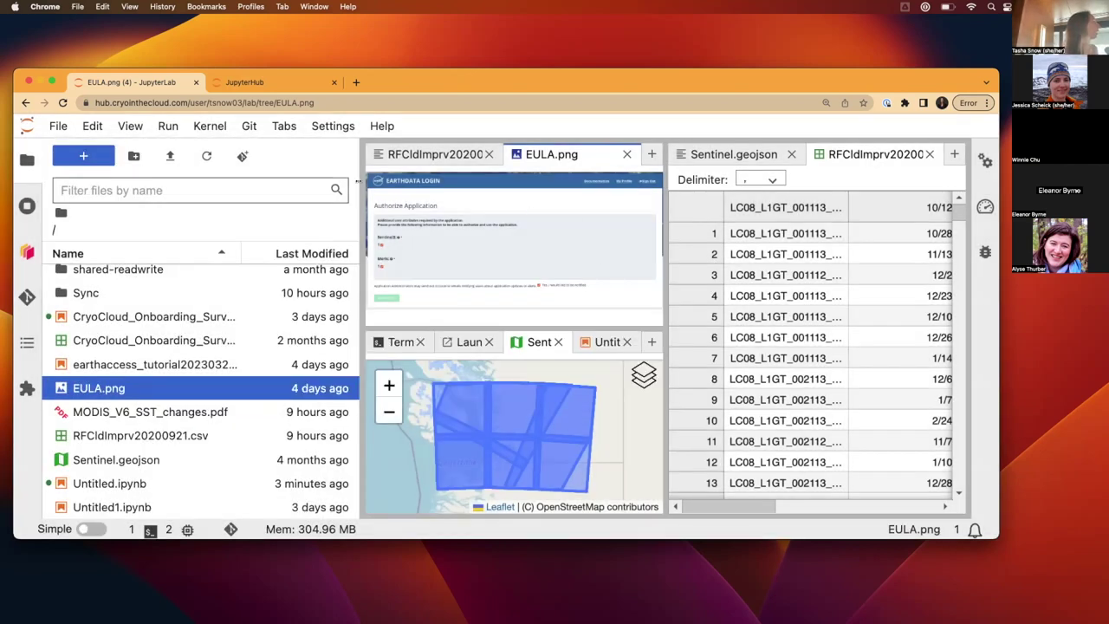
Step: Log out of JupyterHub from the hub home page and log back in to reach the Server Options page
left_click(273, 82)
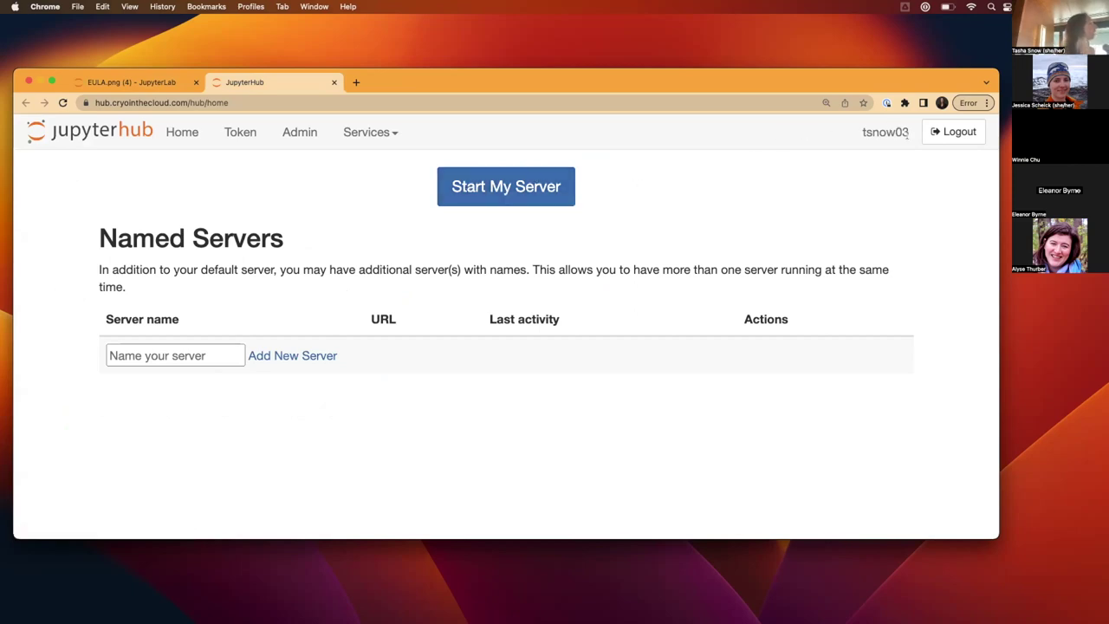
left_click(953, 132)
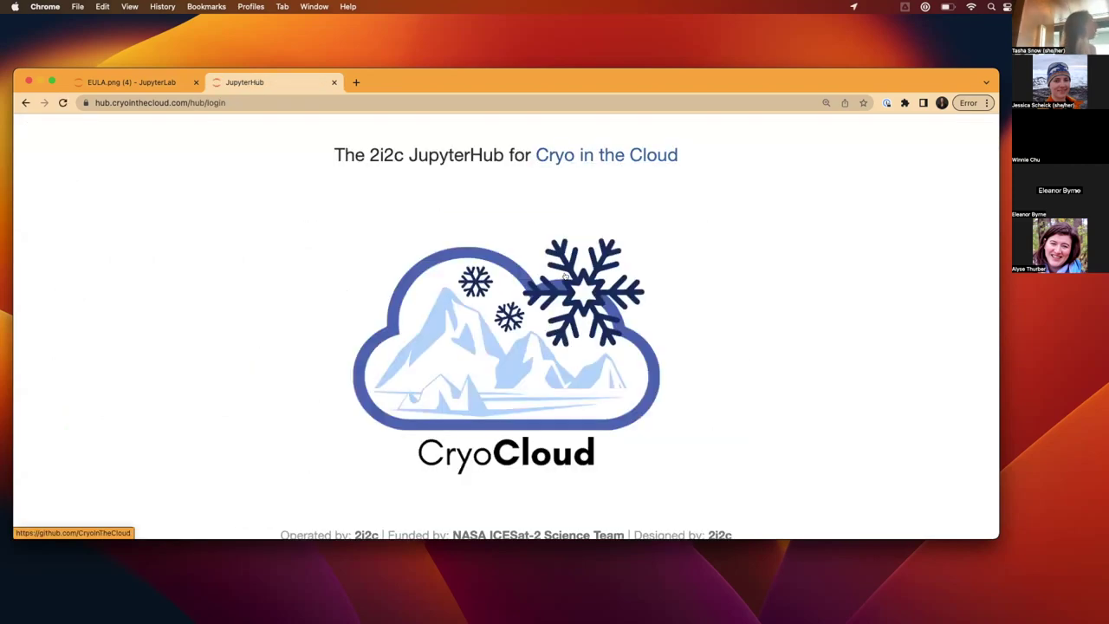
scroll(565, 276, "down", 5)
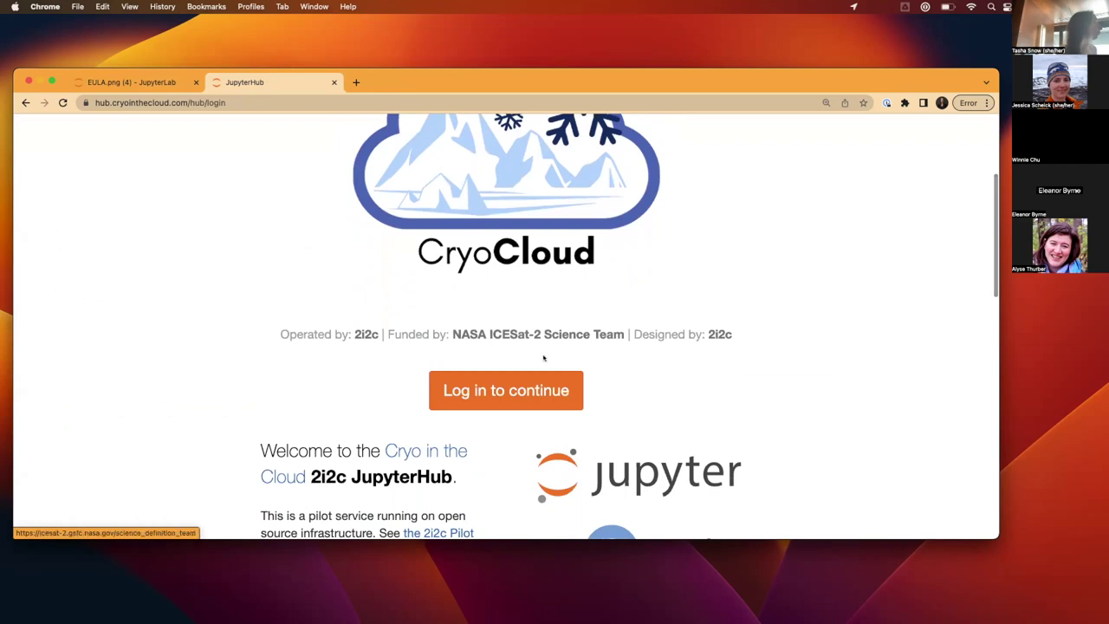
left_click(543, 390)
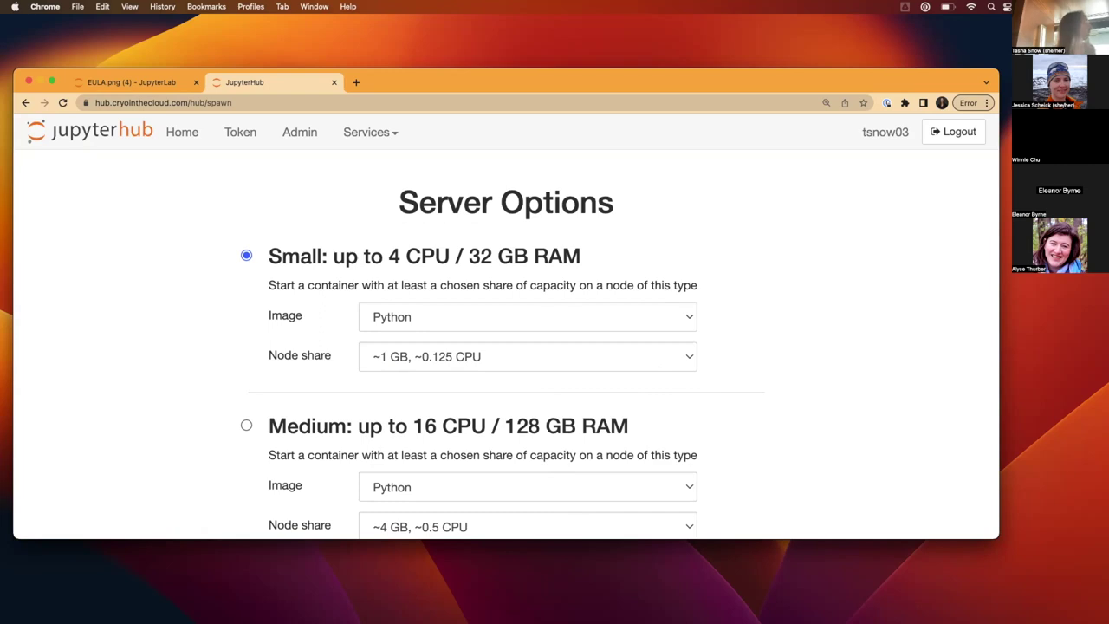
Step: Switch to the PowerPoint presentation and run the slide show at the Housekeeping slide
mouse_move(433, 620)
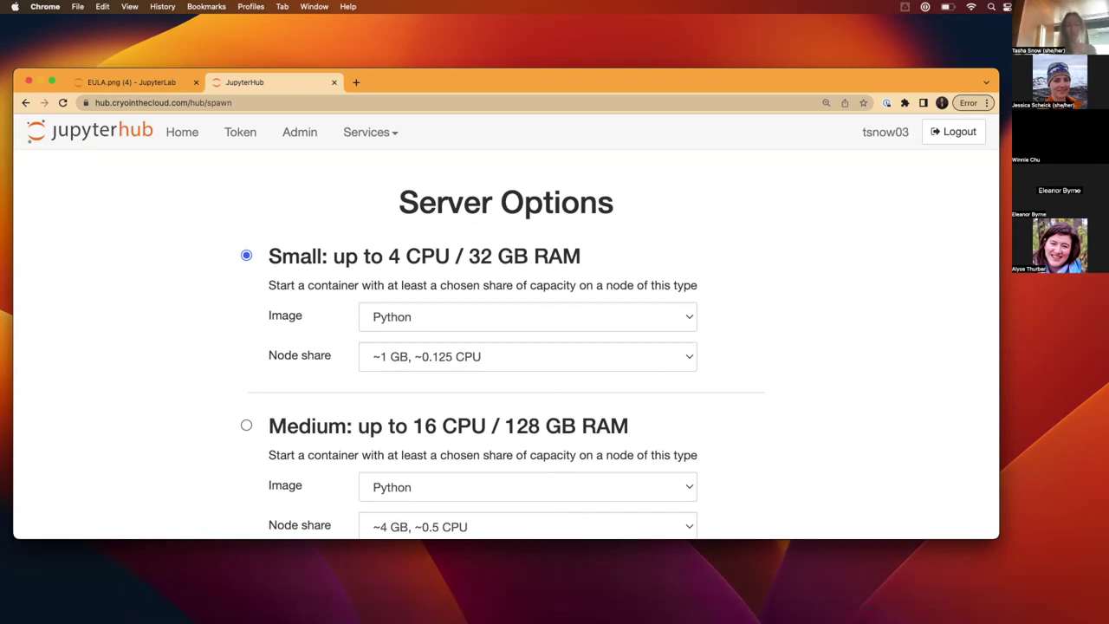
key("super+Tab")
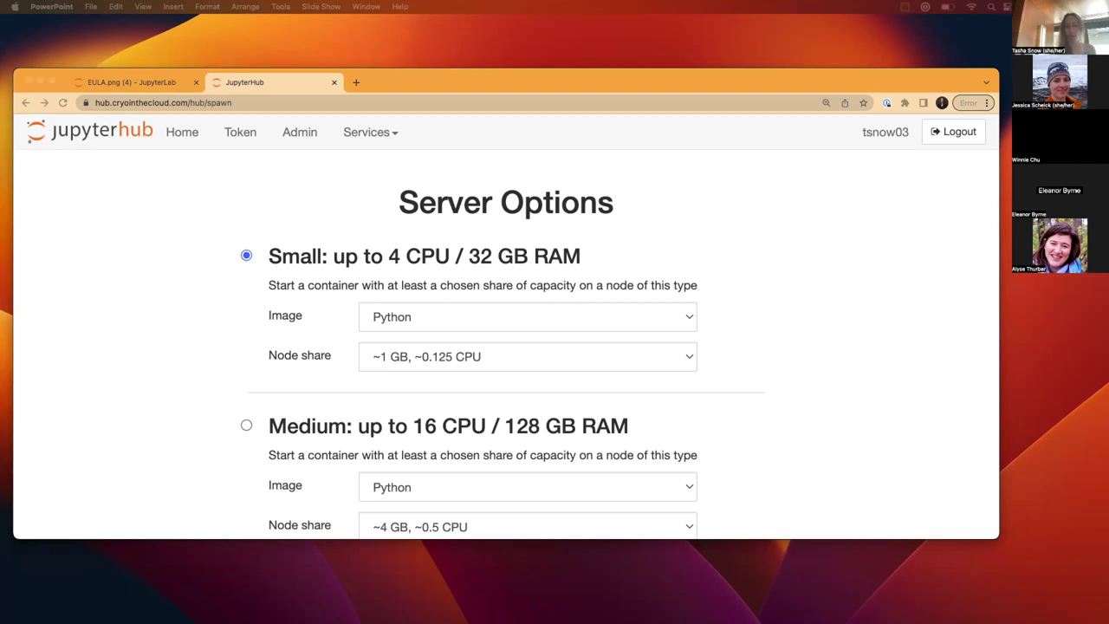
key("super+Return")
key("Right")
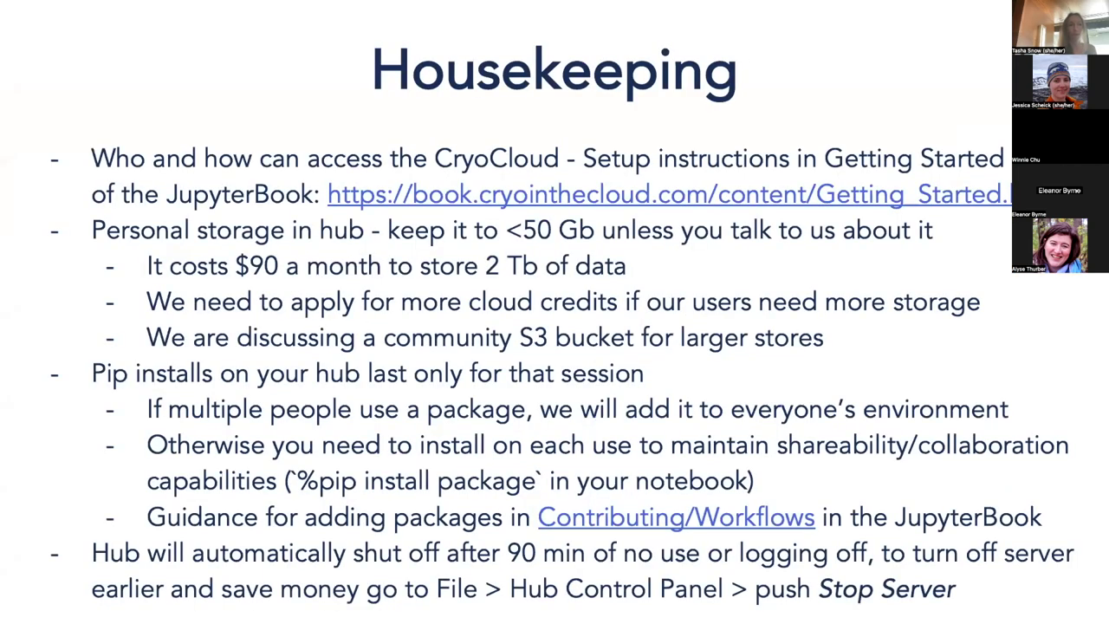